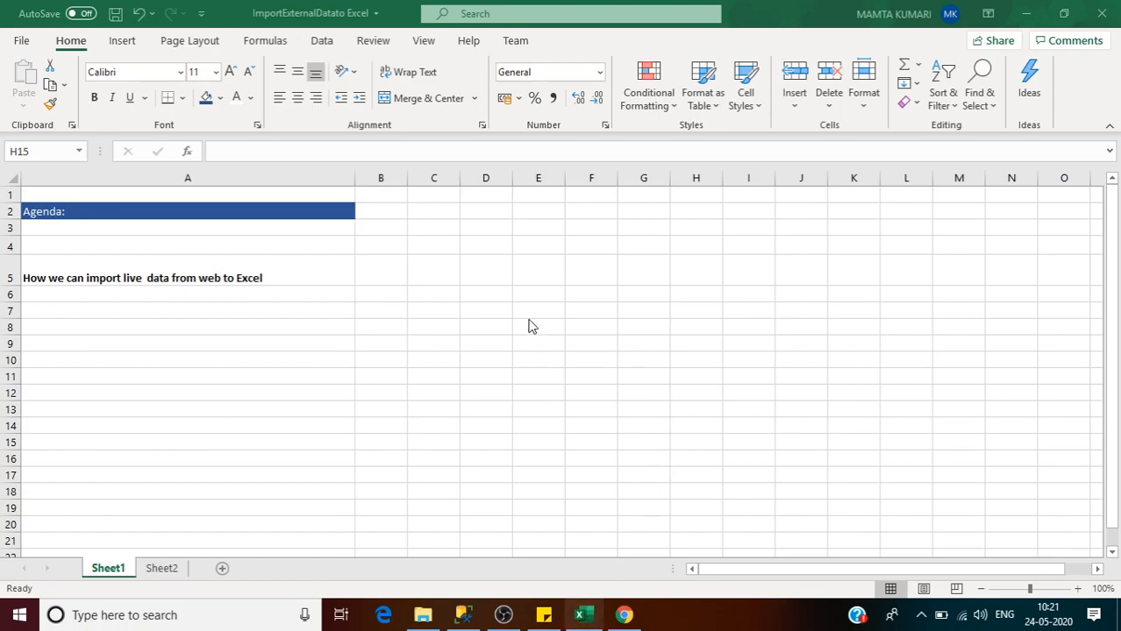
- Rename Sheet2 as ImportFromWeb and bring up the commands for importing external data
click(157, 572)
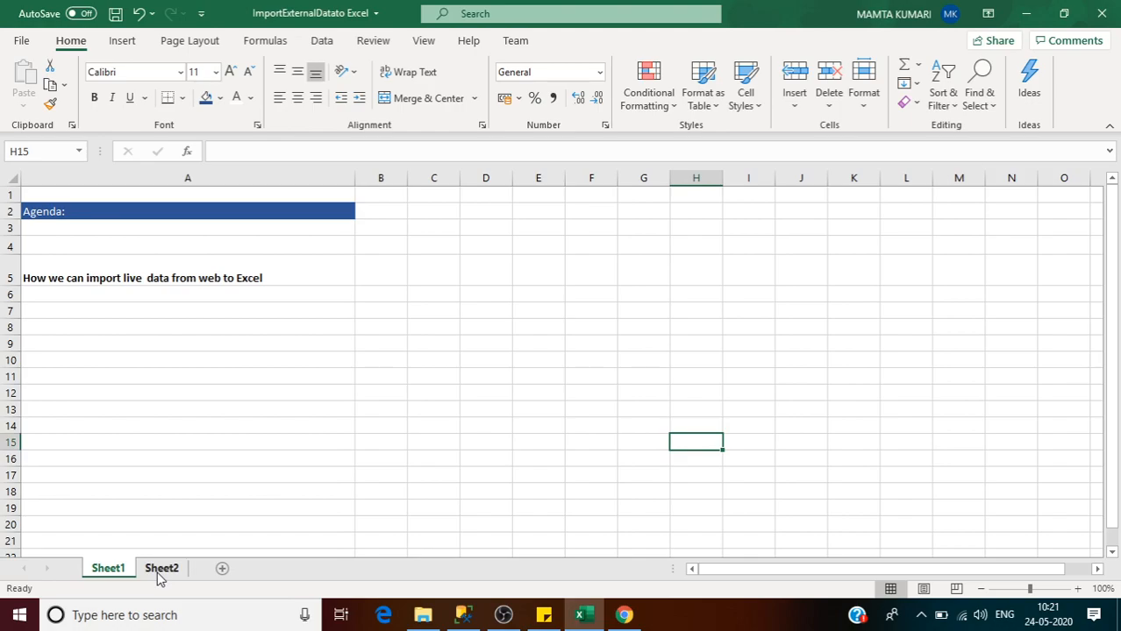
right_click(157, 572)
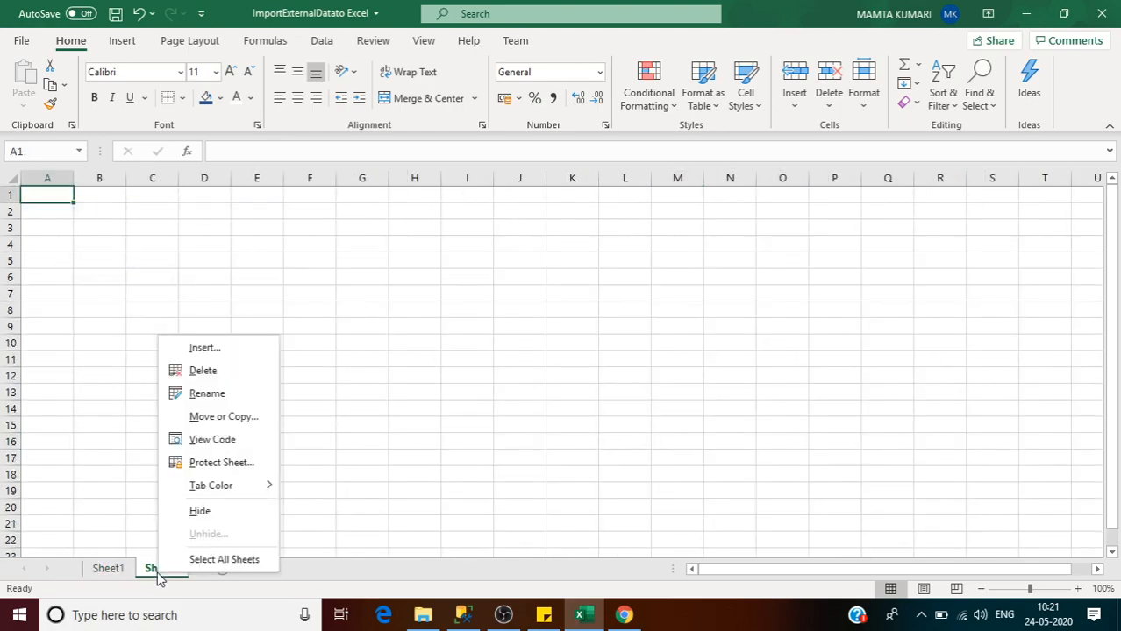
click(210, 394)
text(I)
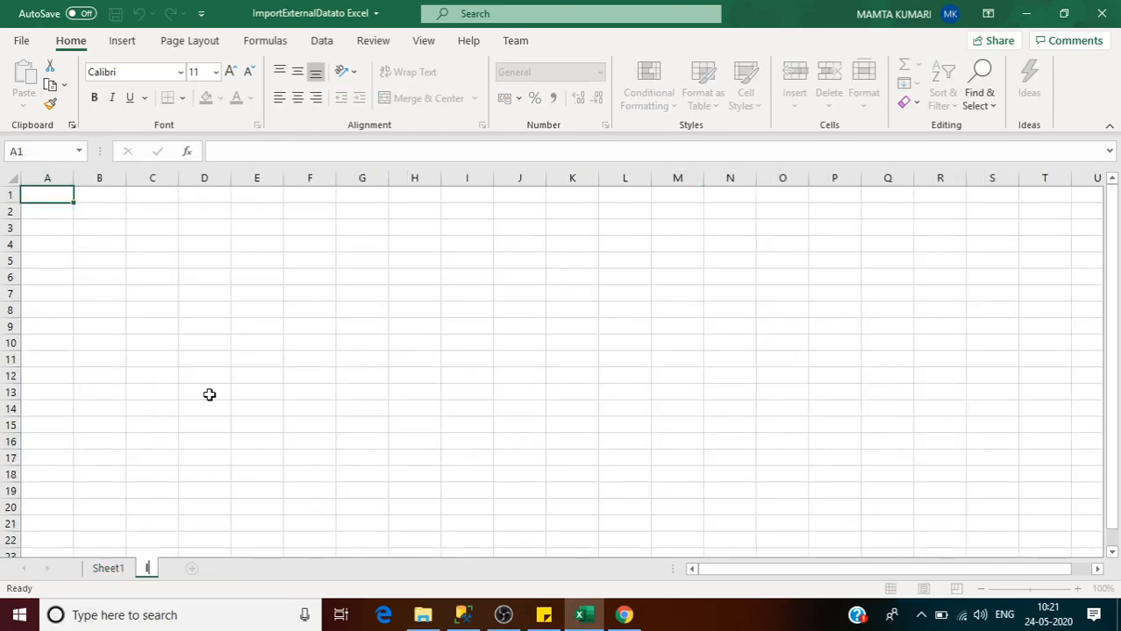
text(mportFromWeb)
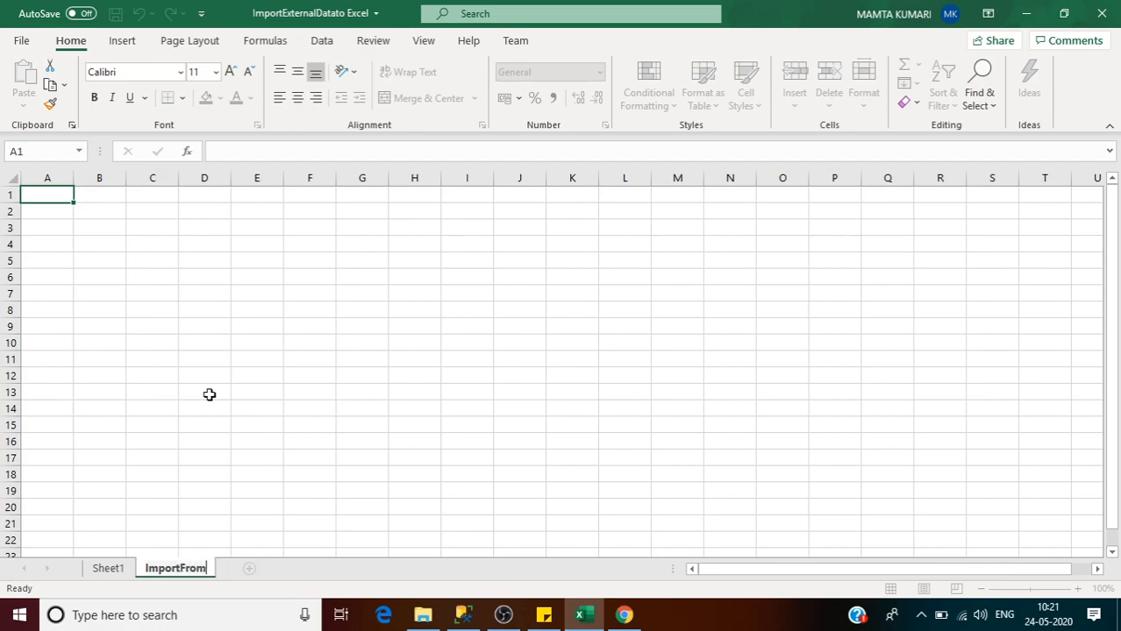
key(Return)
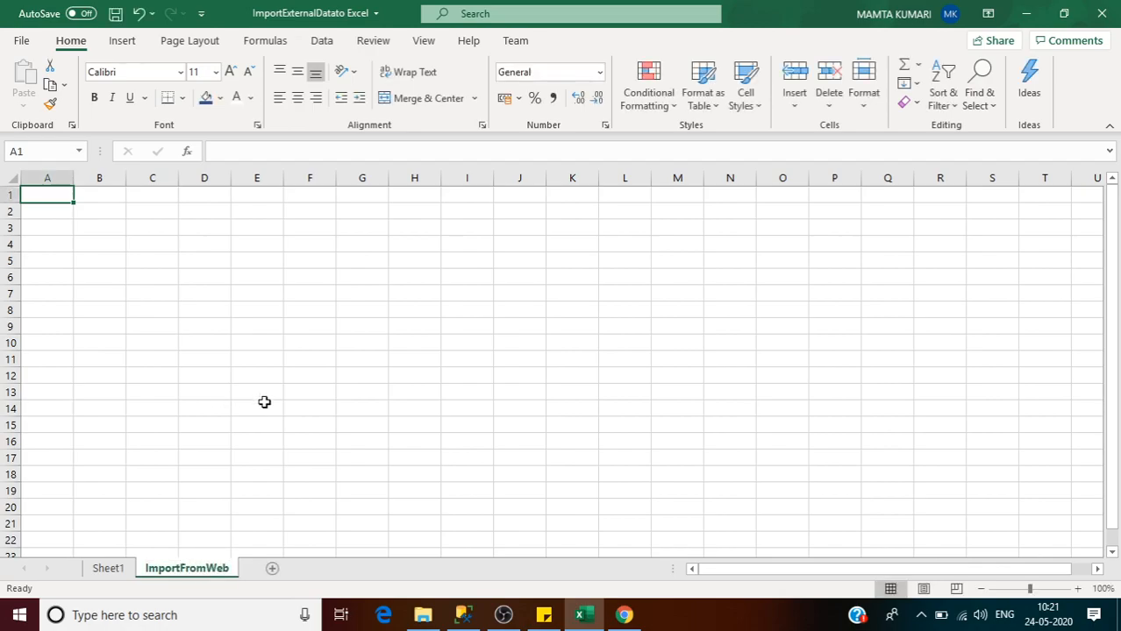
click(338, 405)
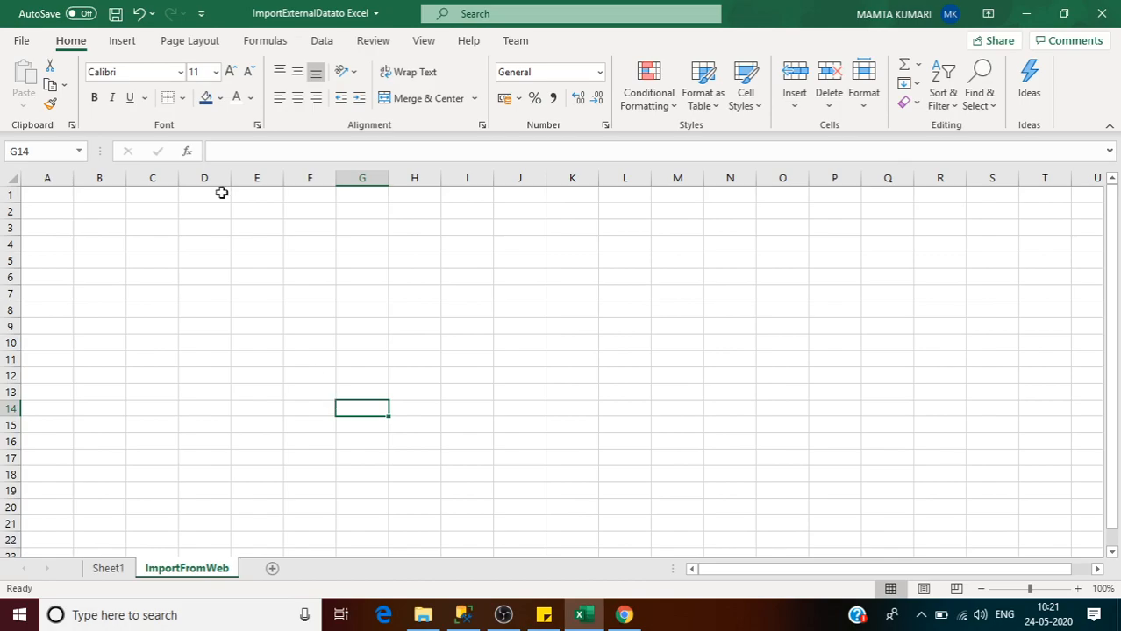
click(322, 49)
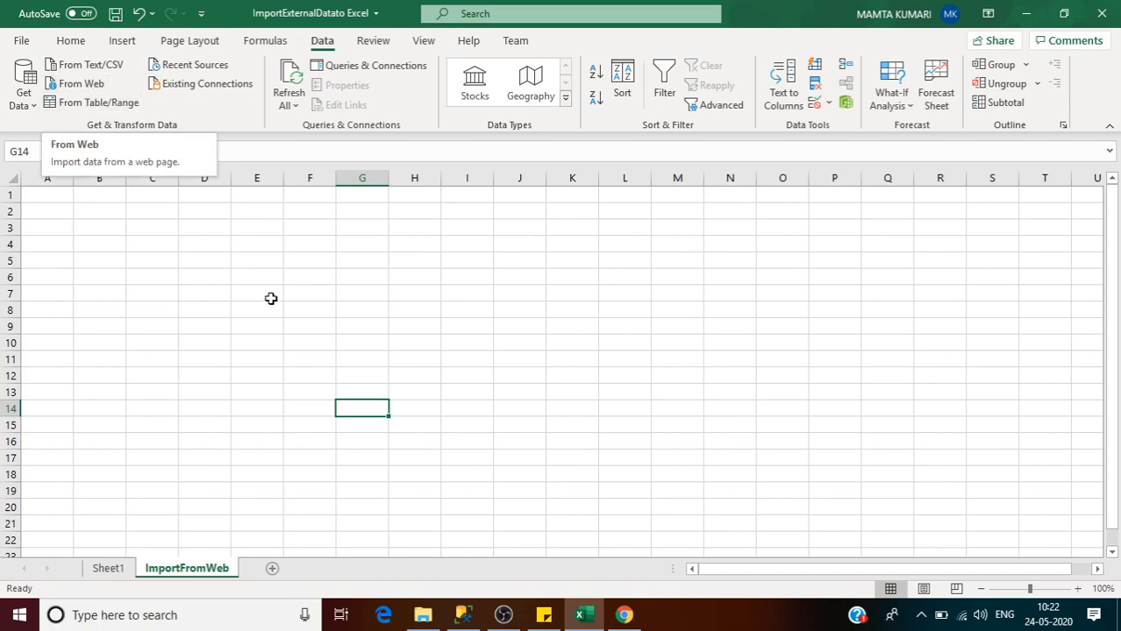
- Switch to Chrome and examine the country and capital table and its introductory paragraph on the boldtuesday.com page
click(624, 615)
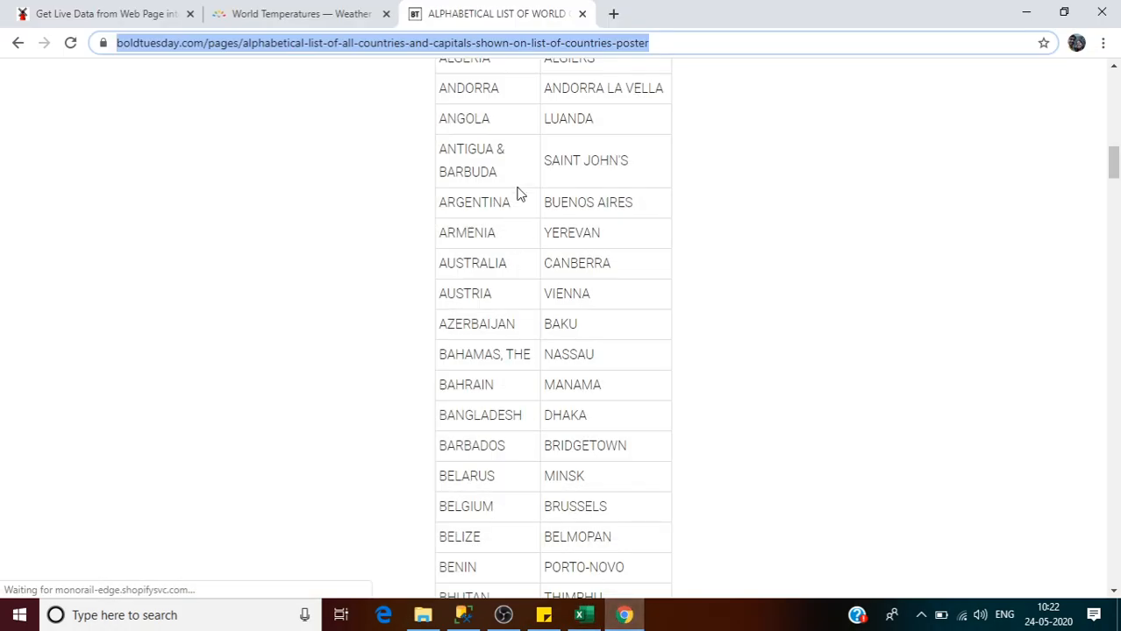
click(348, 158)
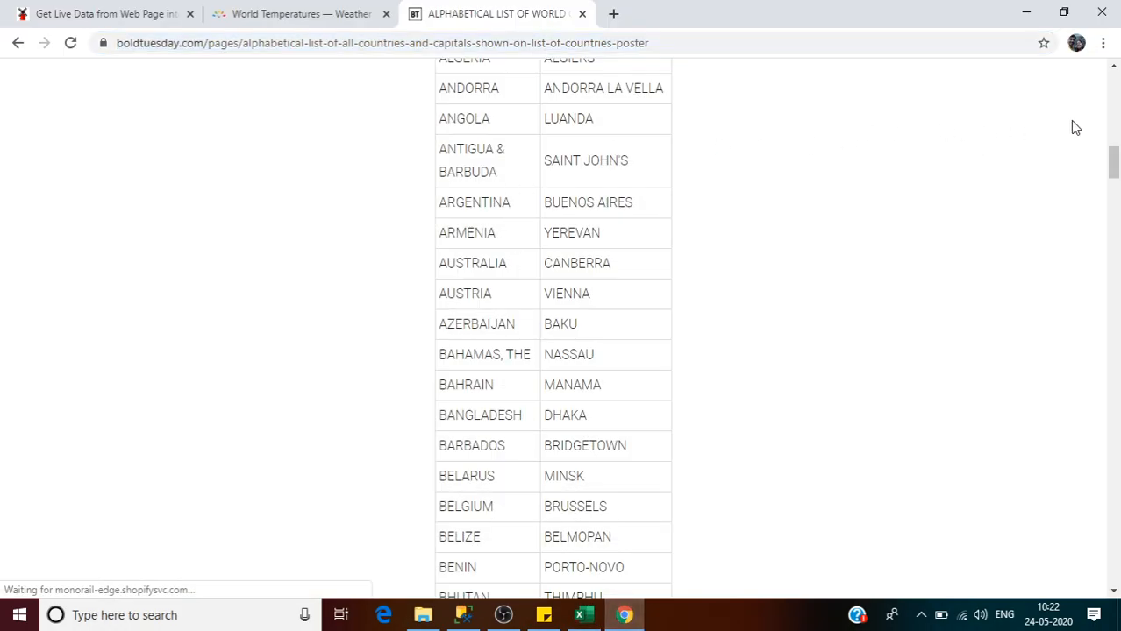
click(1110, 114)
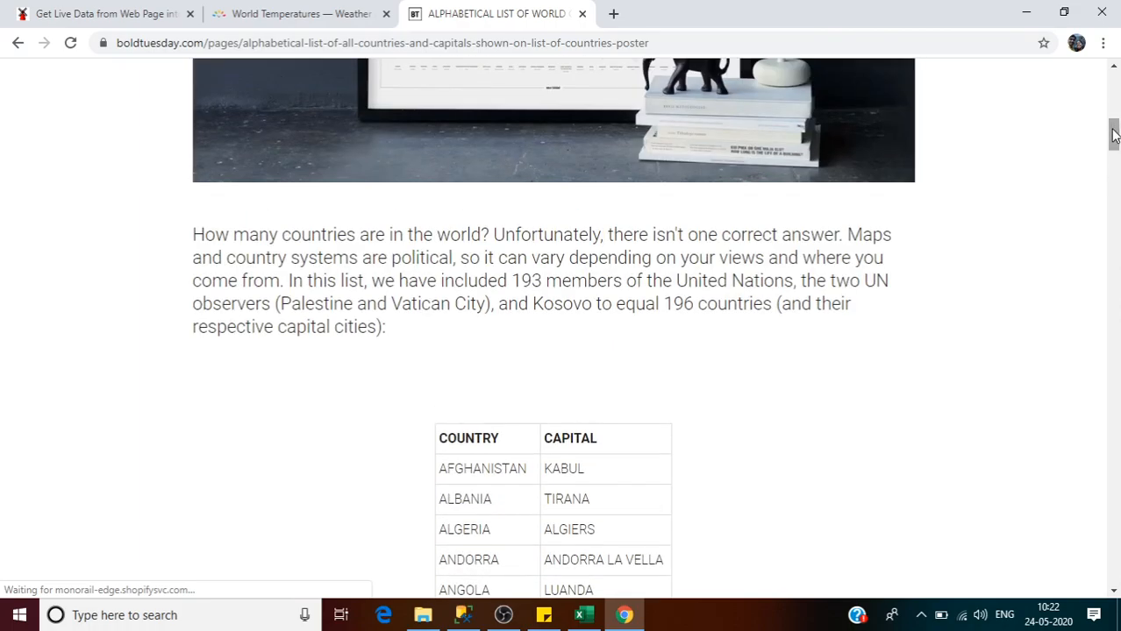
drag(1113, 135, 1114, 156)
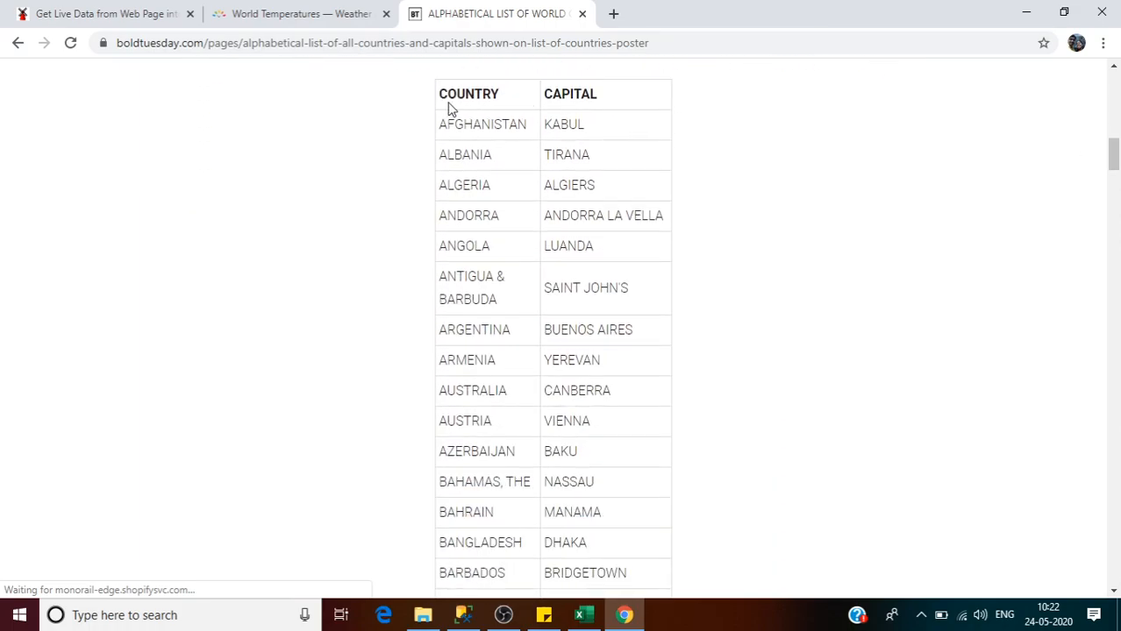
drag(440, 105, 650, 546)
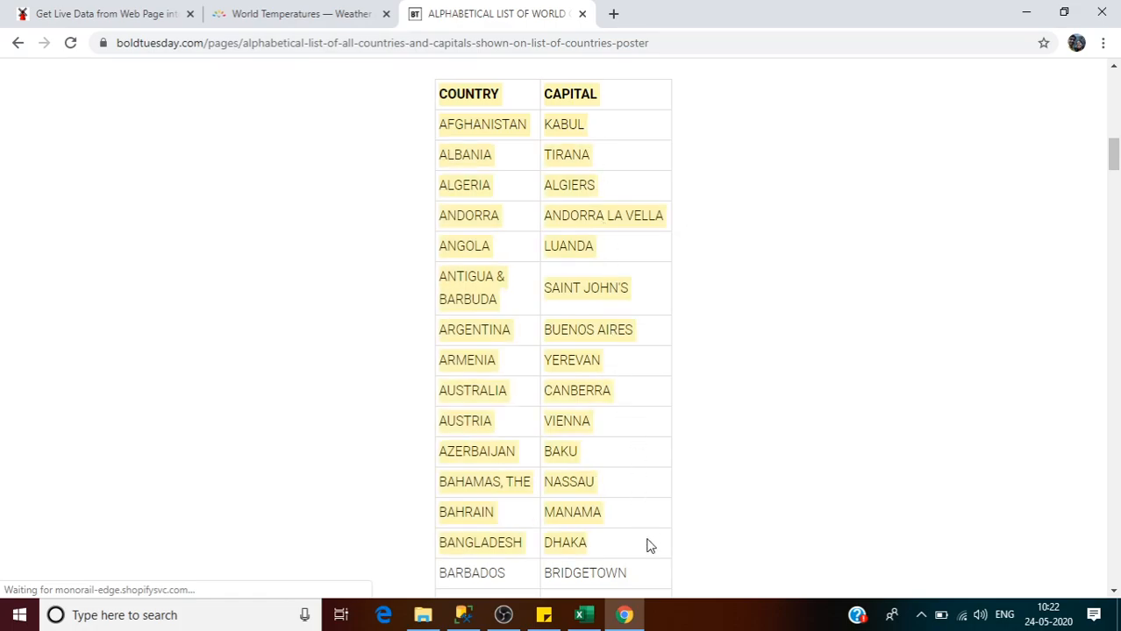
drag(1113, 156, 1112, 139)
drag(333, 203, 588, 253)
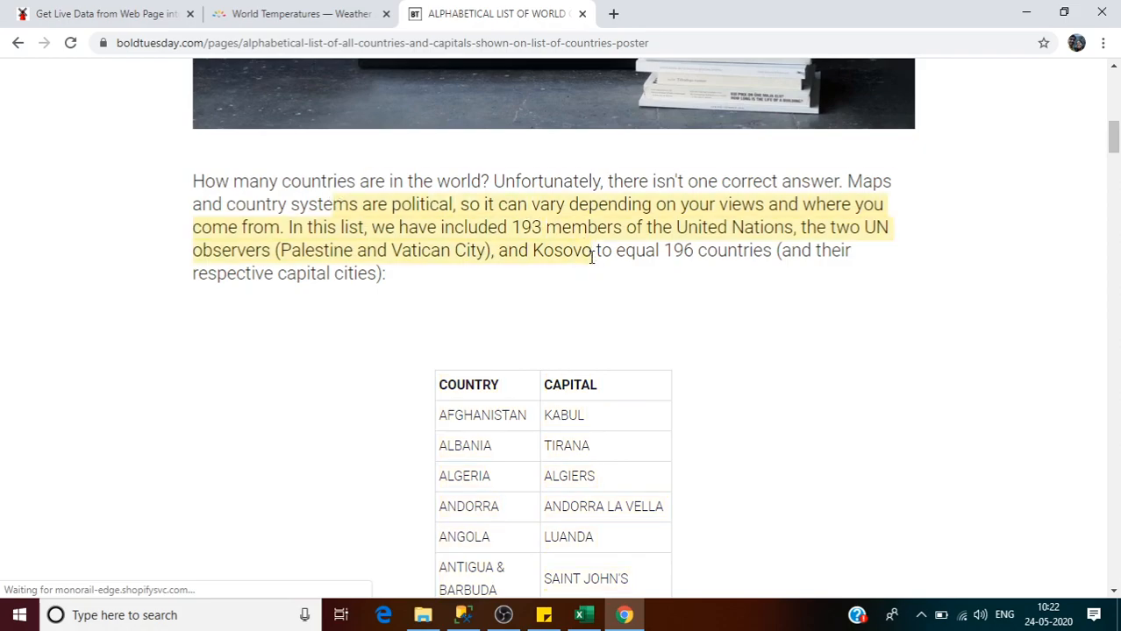
drag(1114, 147, 1114, 153)
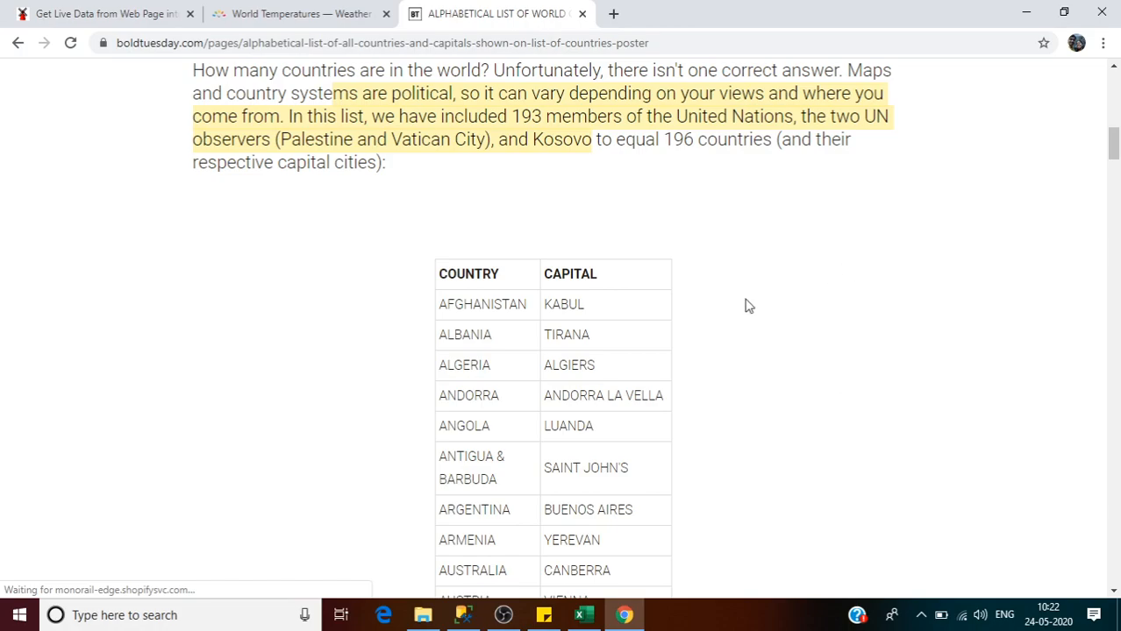
drag(443, 279, 648, 526)
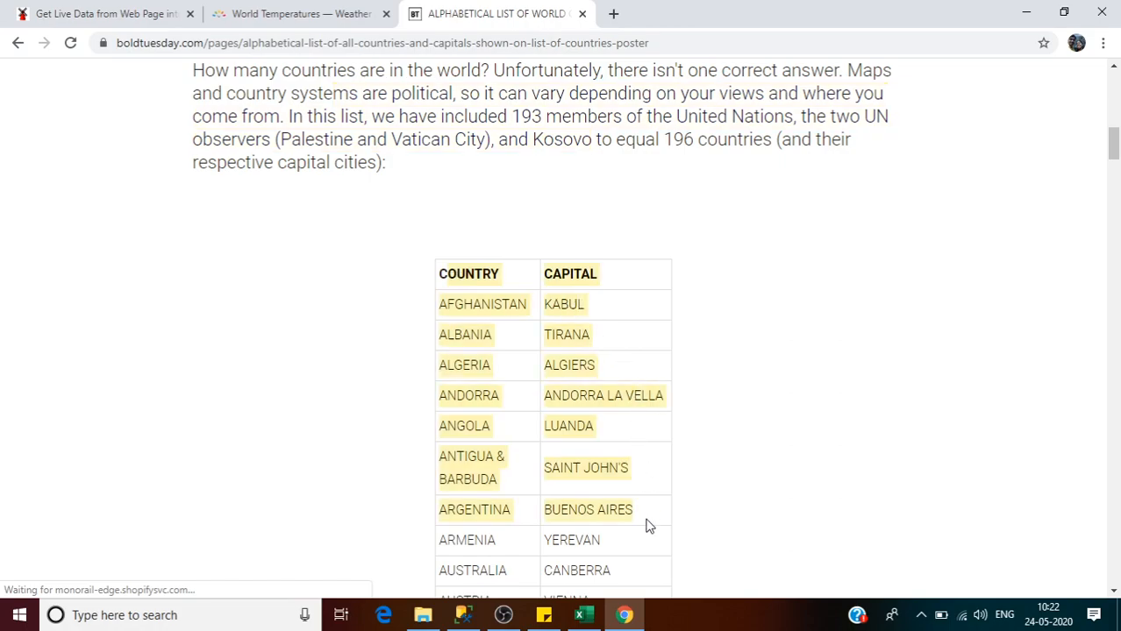
click(775, 427)
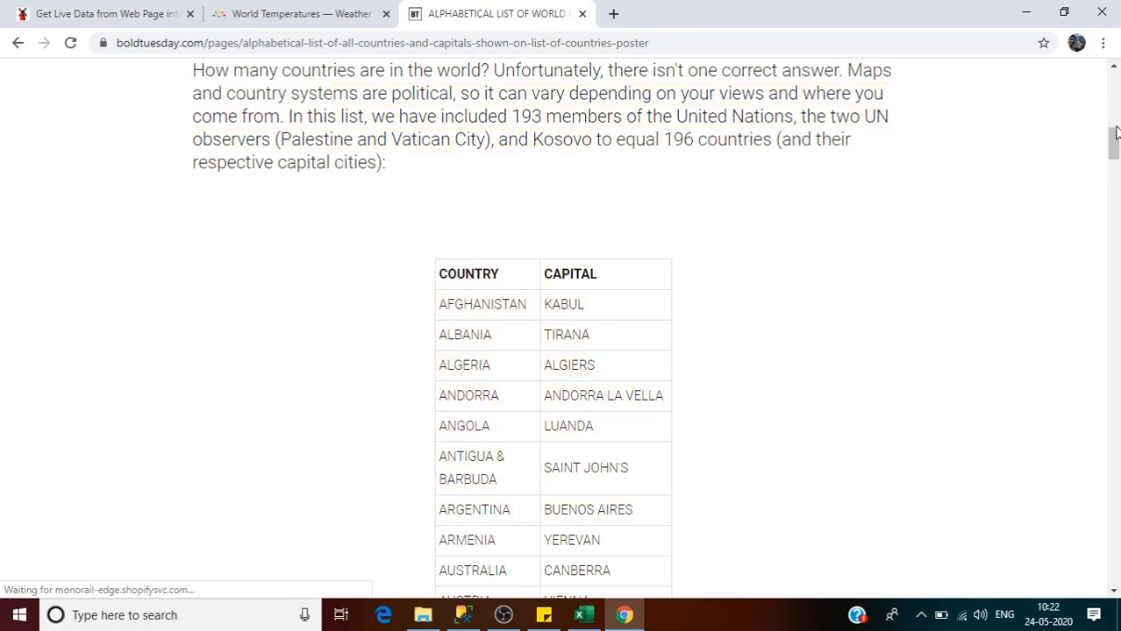
scroll(1116, 131, down, 2)
drag(450, 94, 636, 375)
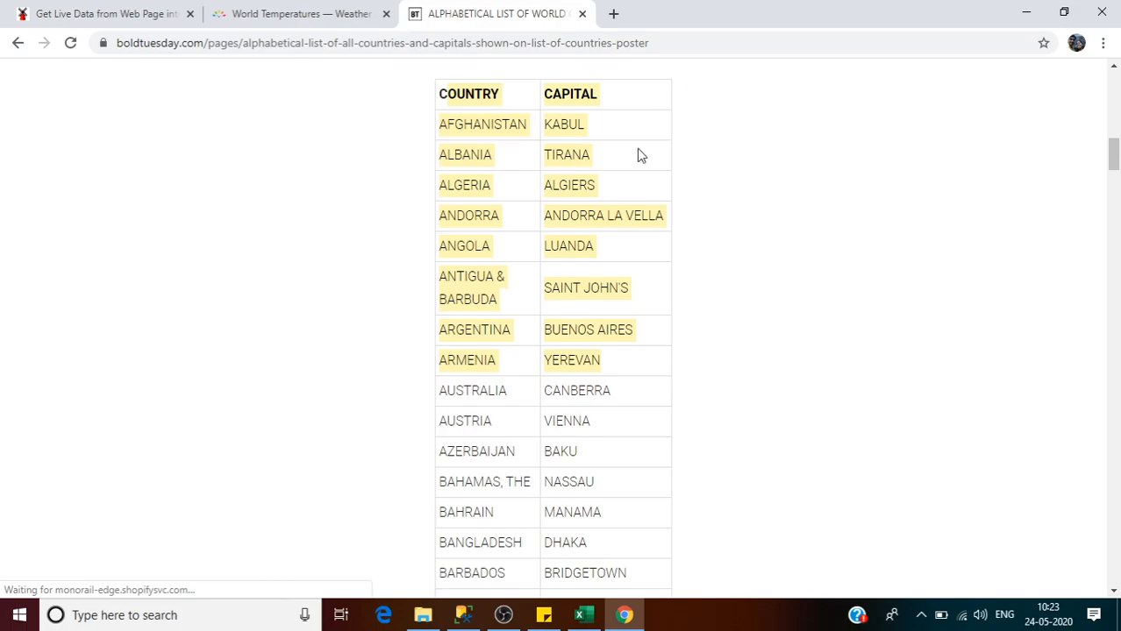
- Return to Excel and start an import from the web at cell A1 of the ImportFromWeb sheet
click(579, 615)
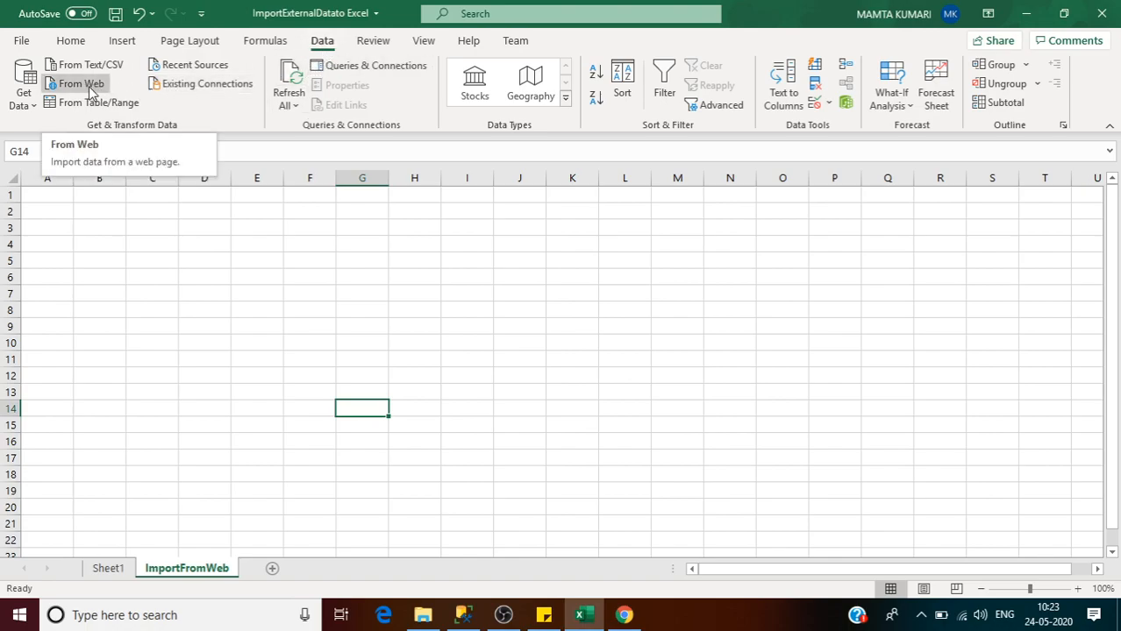
click(211, 295)
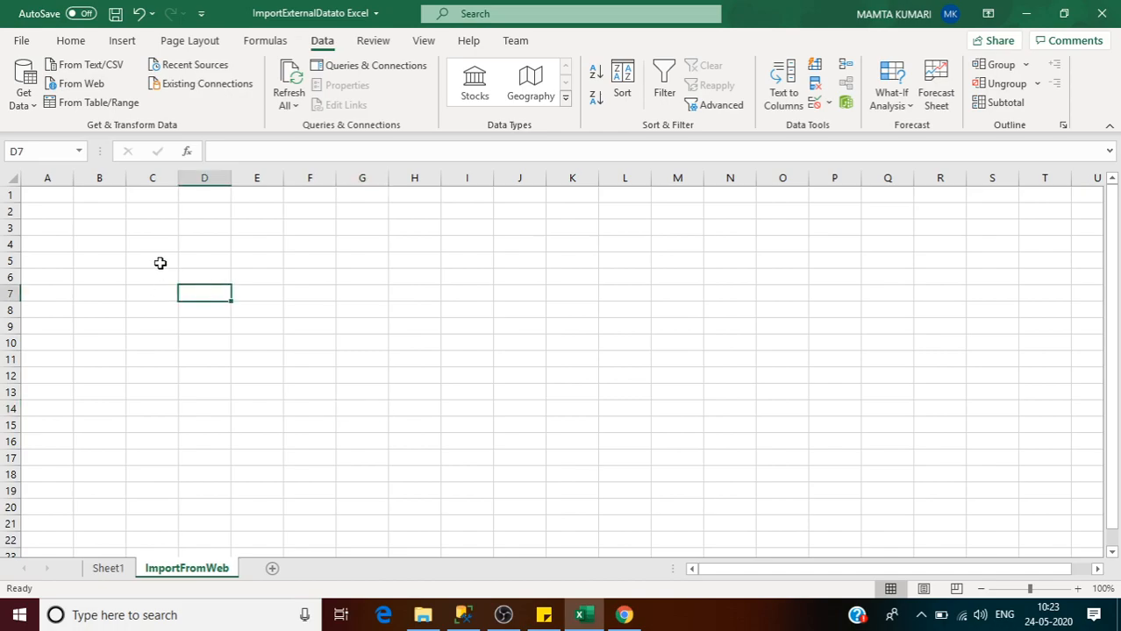
click(65, 200)
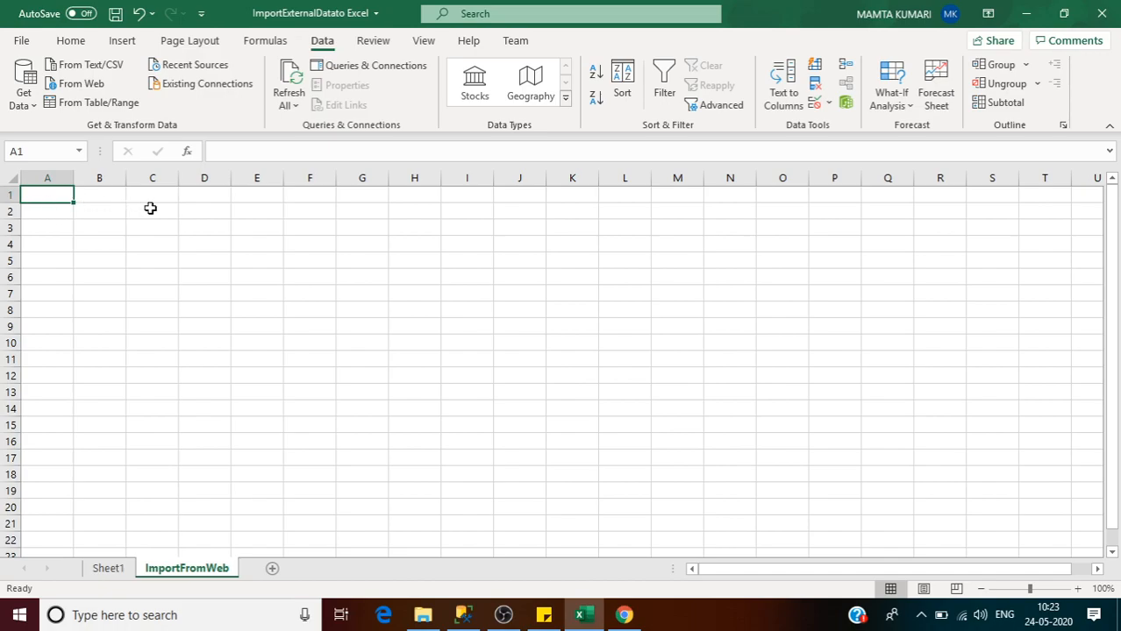
click(84, 86)
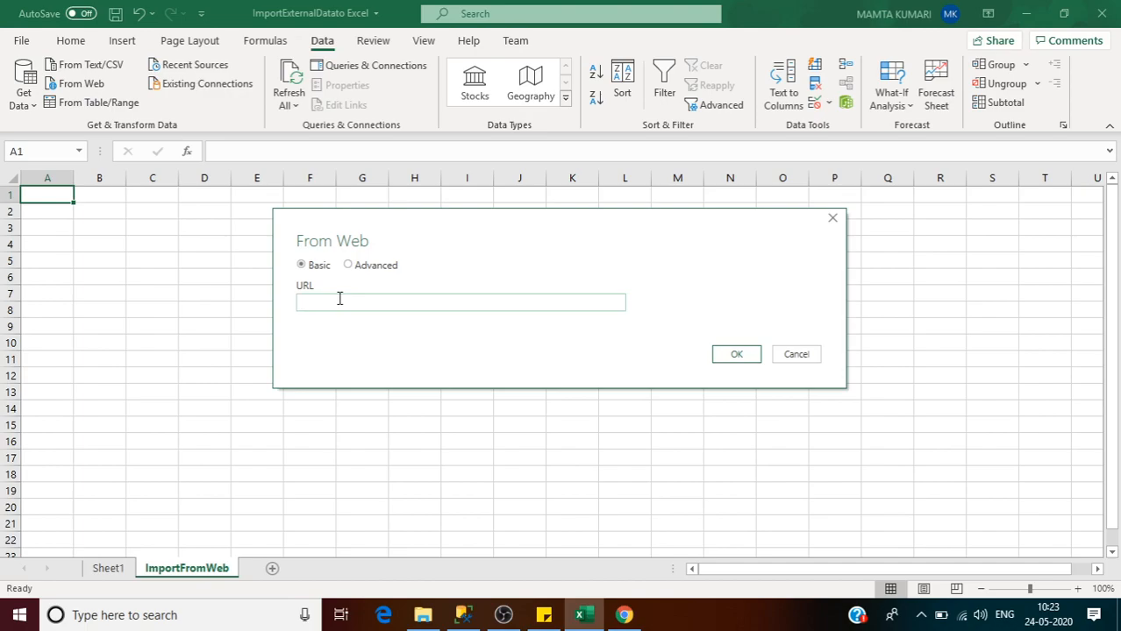
- Copy the address of the boldtuesday.com countries and capitals page from Chrome and submit it as the web import's URL in Excel
click(624, 615)
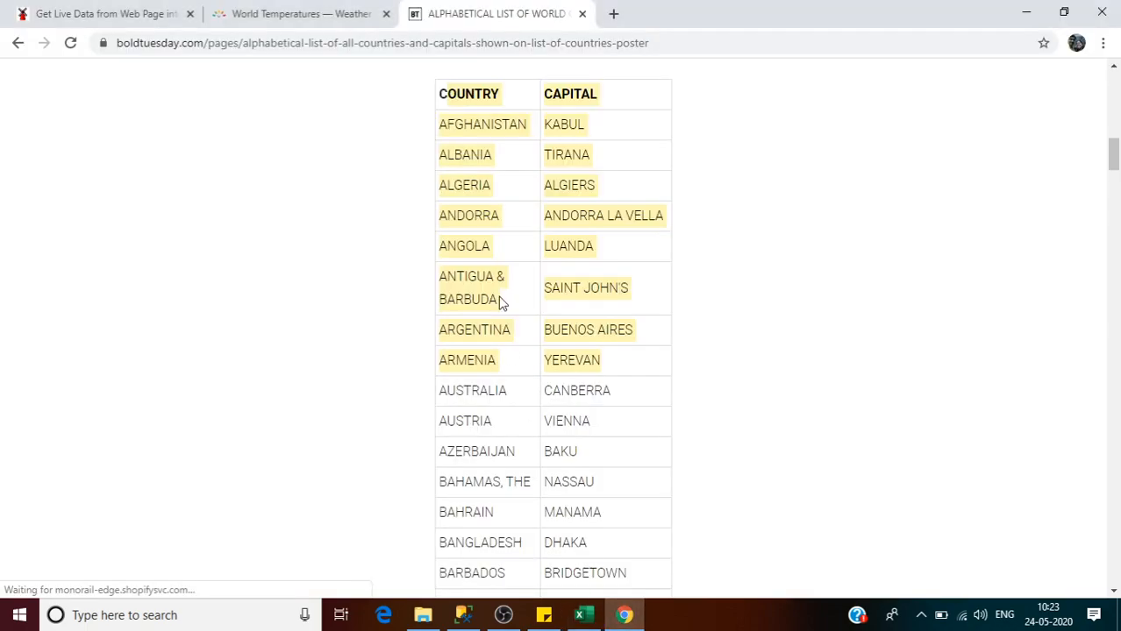
click(680, 47)
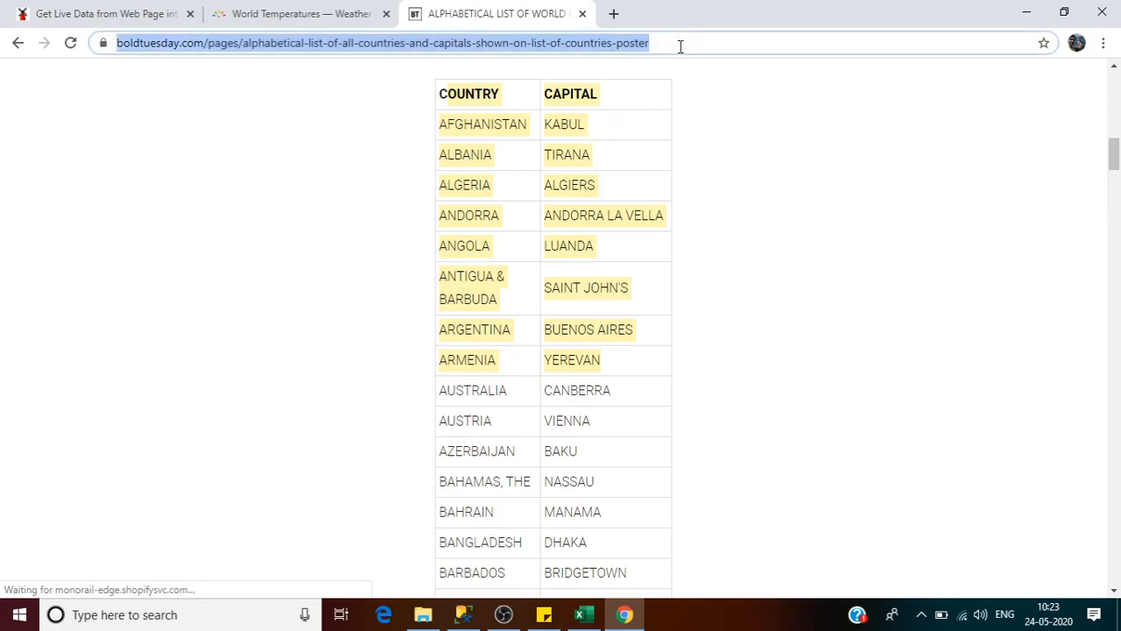
key(alt+Tab)
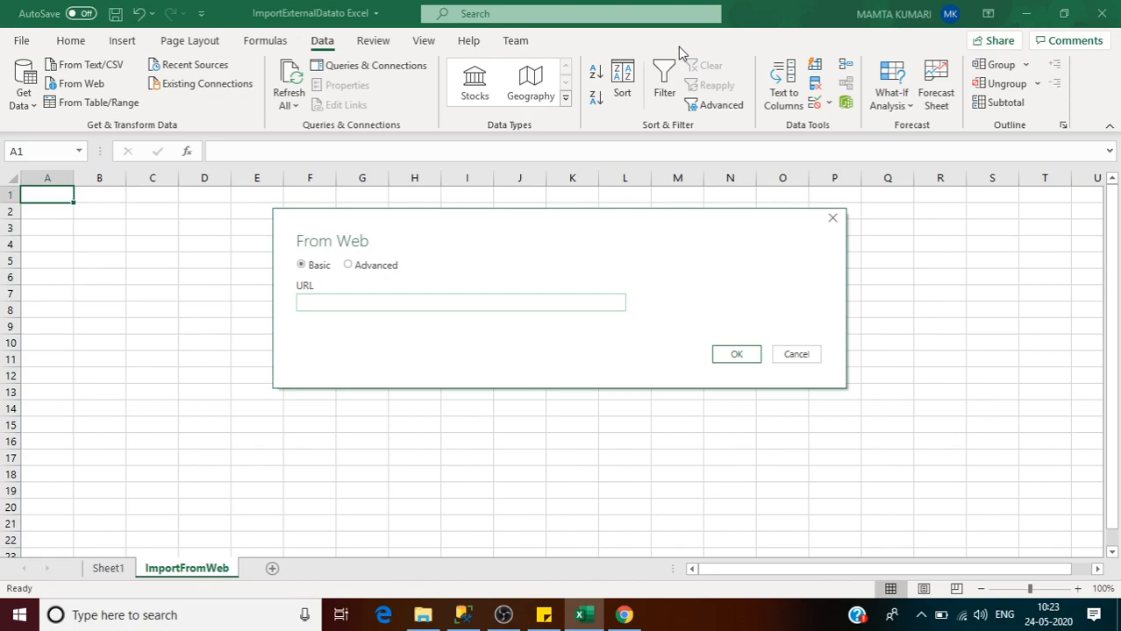
click(389, 297)
key(ctrl+v)
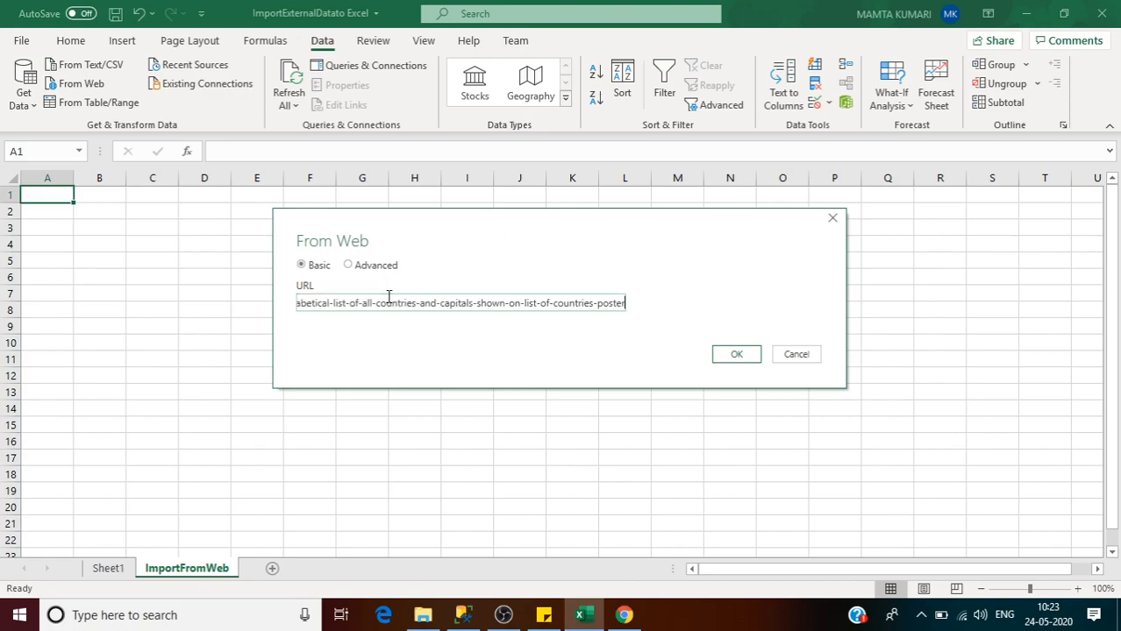
click(727, 355)
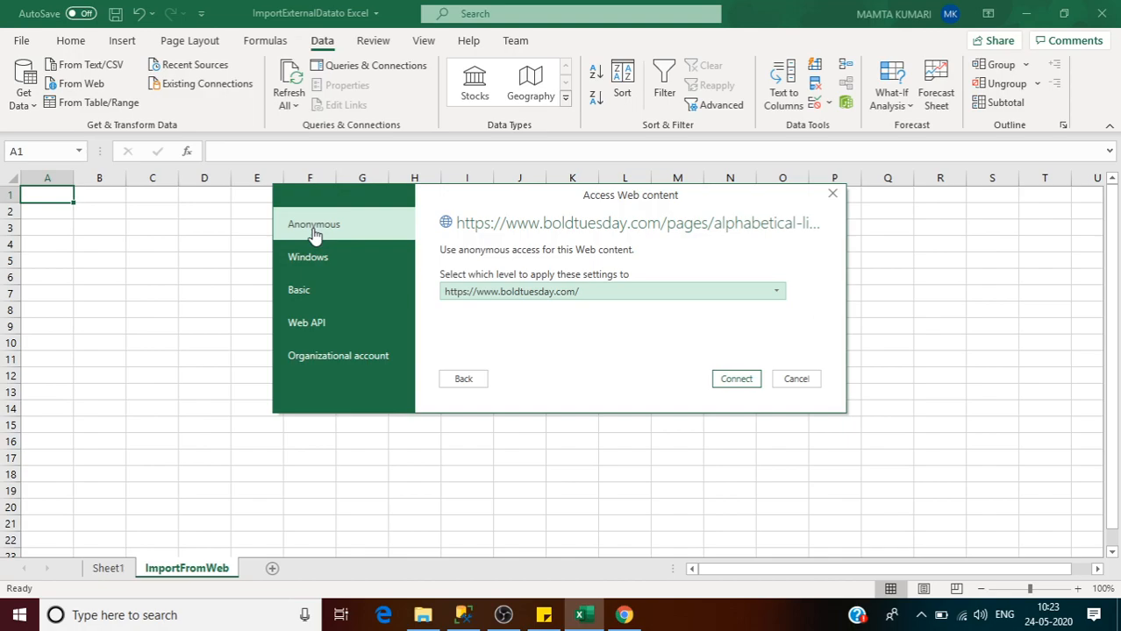
click(319, 267)
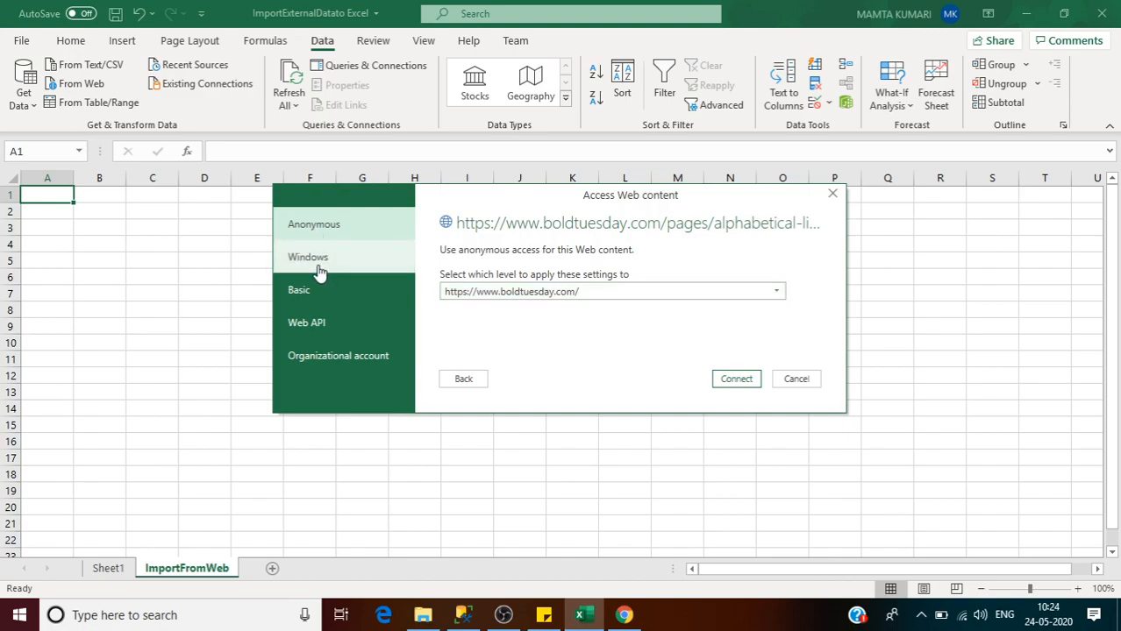
click(314, 293)
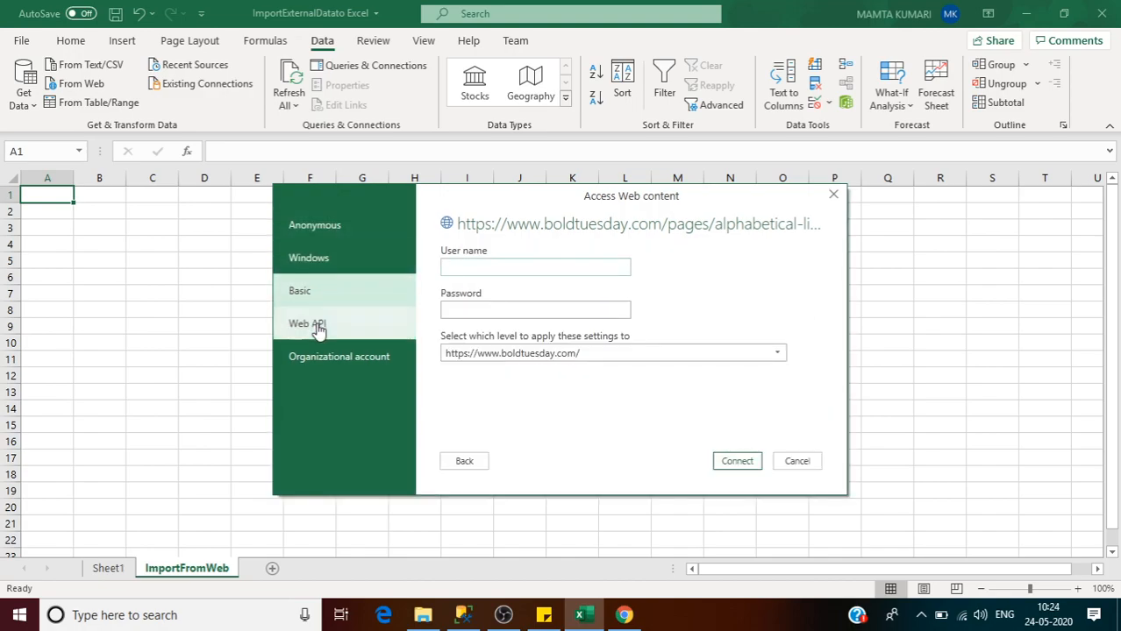
click(317, 327)
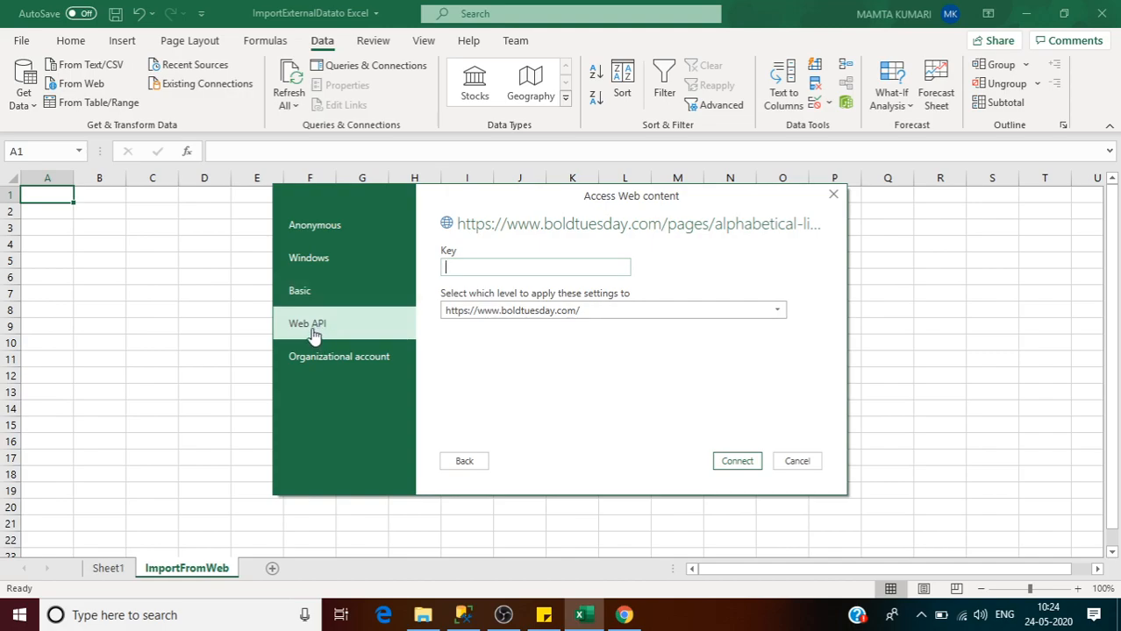
click(302, 233)
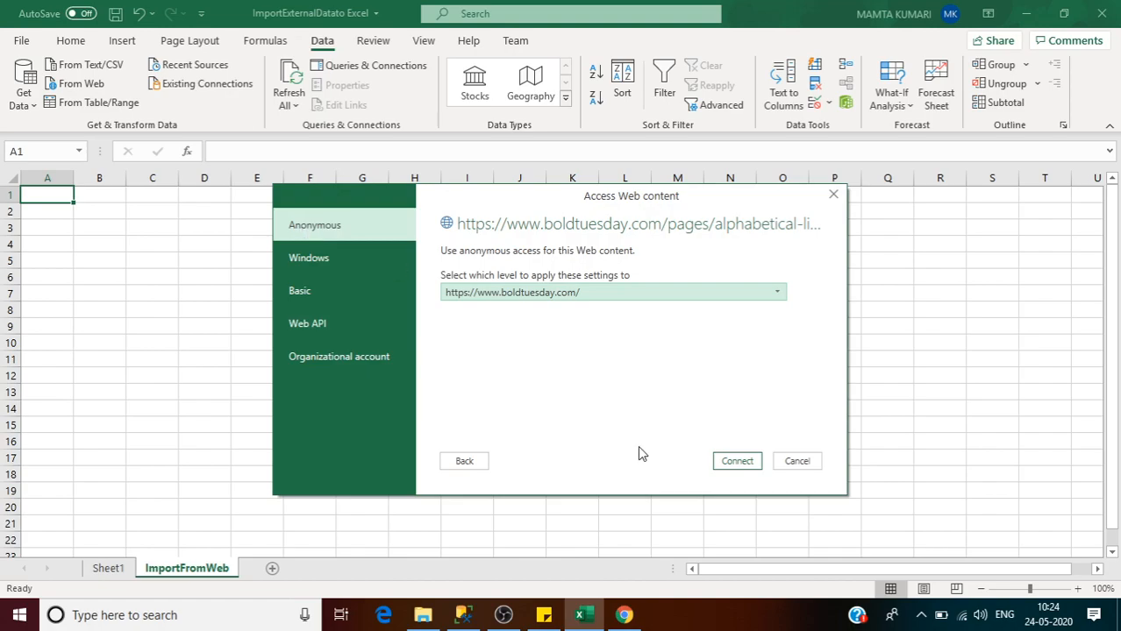
click(734, 463)
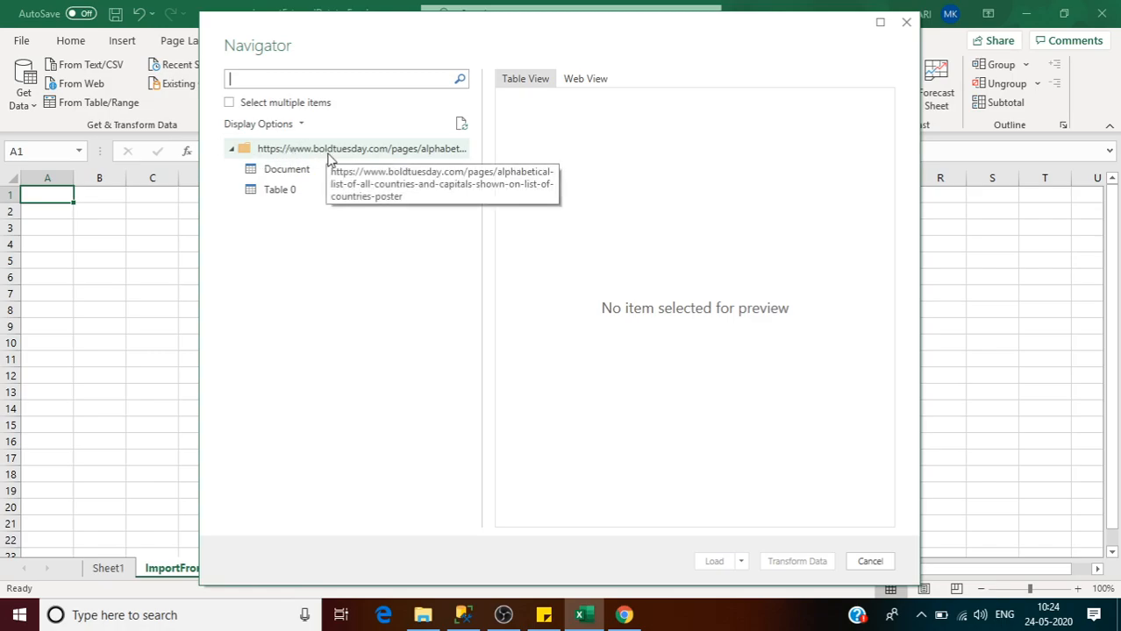
- Preview Document, select Table 0 for the import, and compare it with the source table in Chrome
click(275, 172)
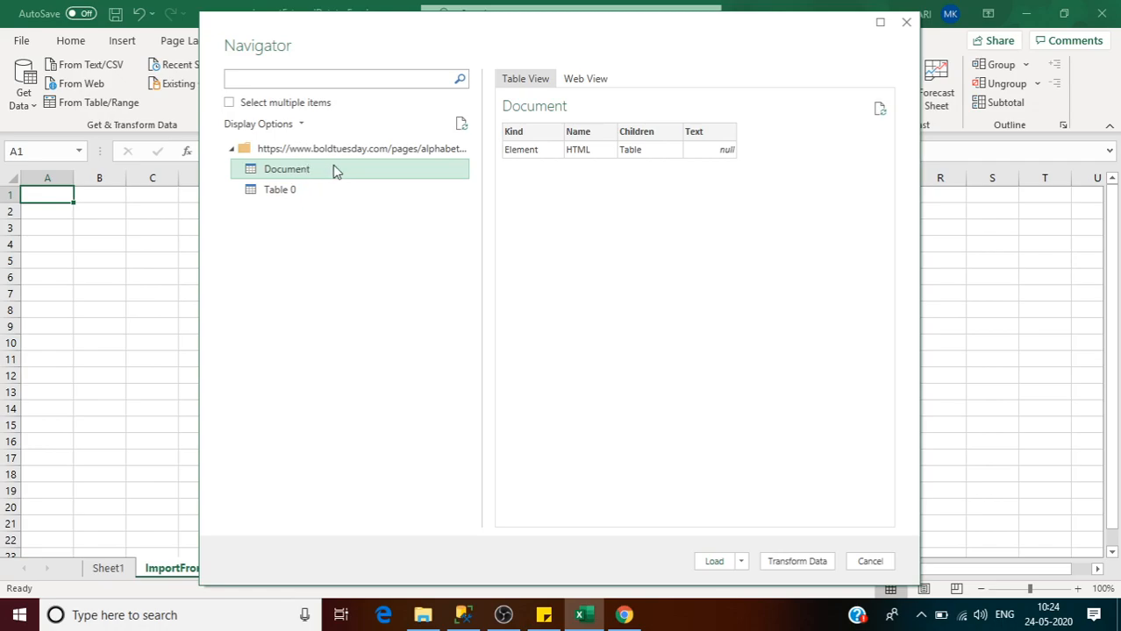
click(285, 191)
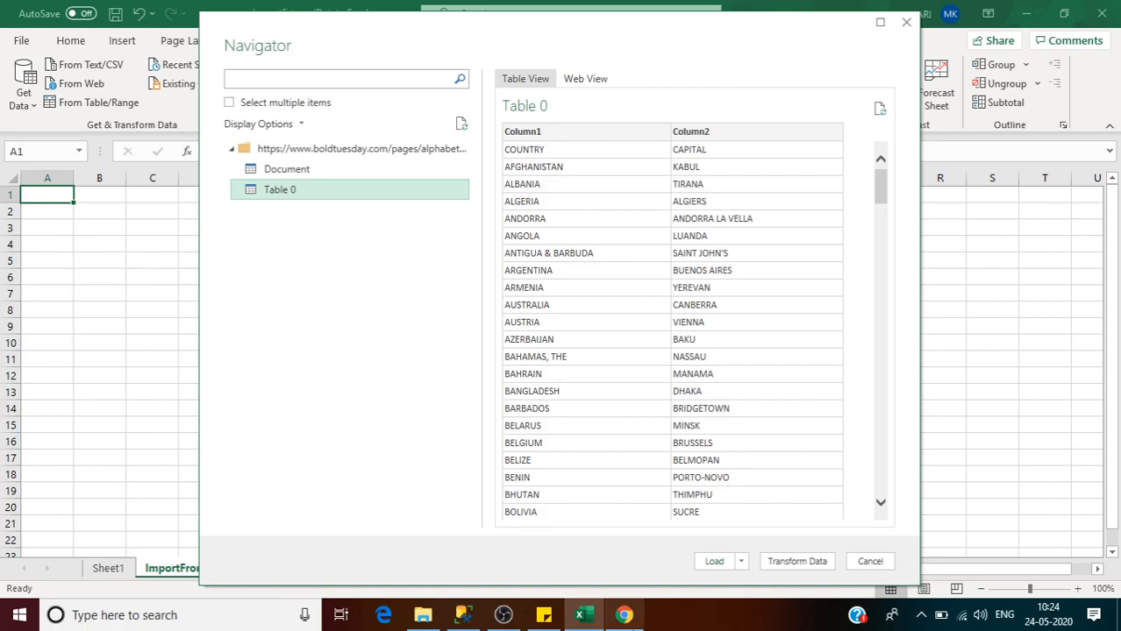
click(623, 615)
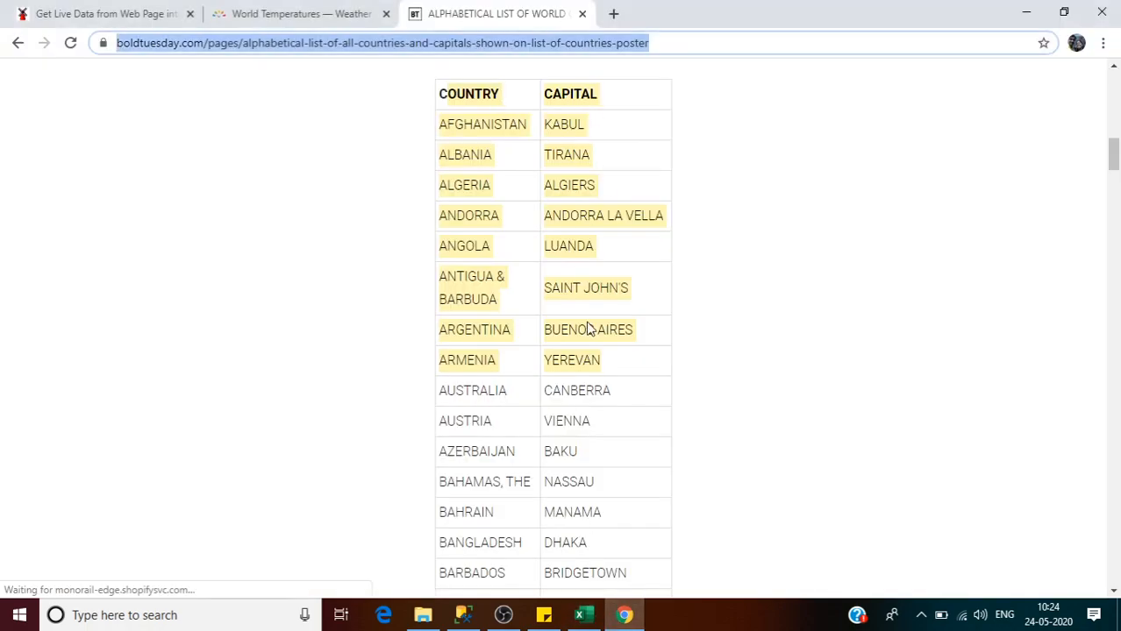
click(620, 614)
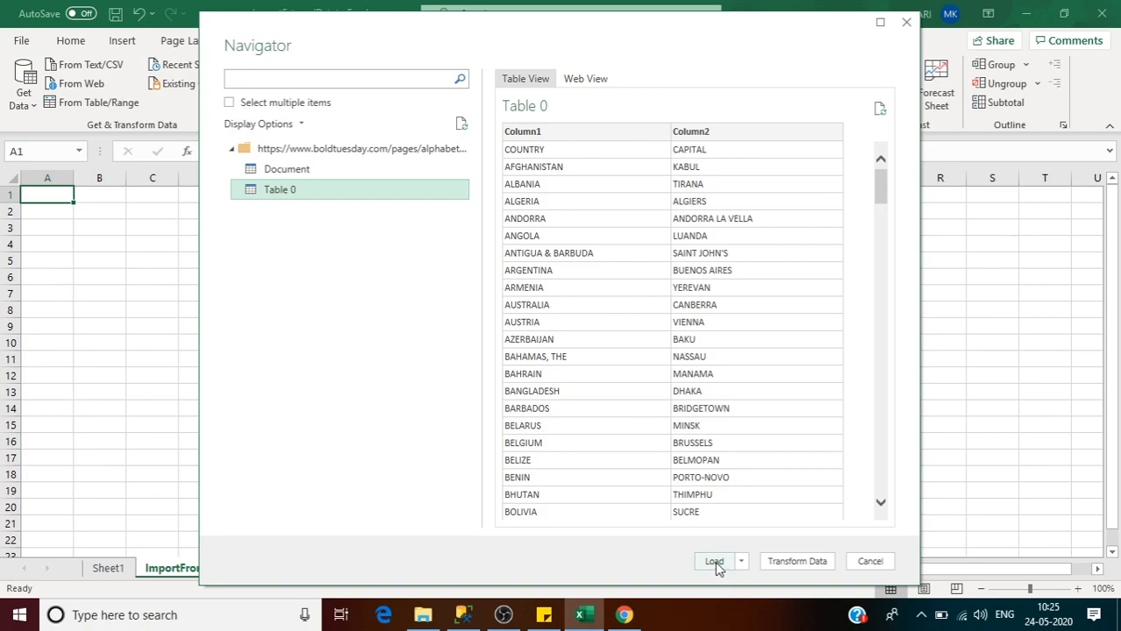
- Open Table 0 for transformation in Power Query Editor and use its COUNTRY and CAPITAL first row as headers
click(798, 561)
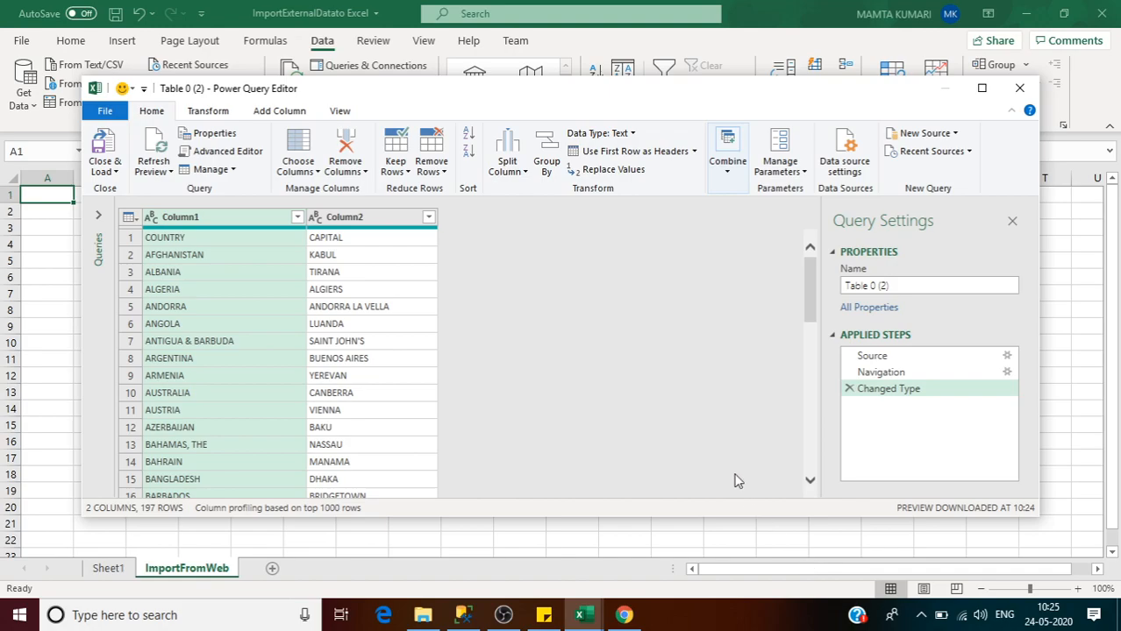
click(157, 241)
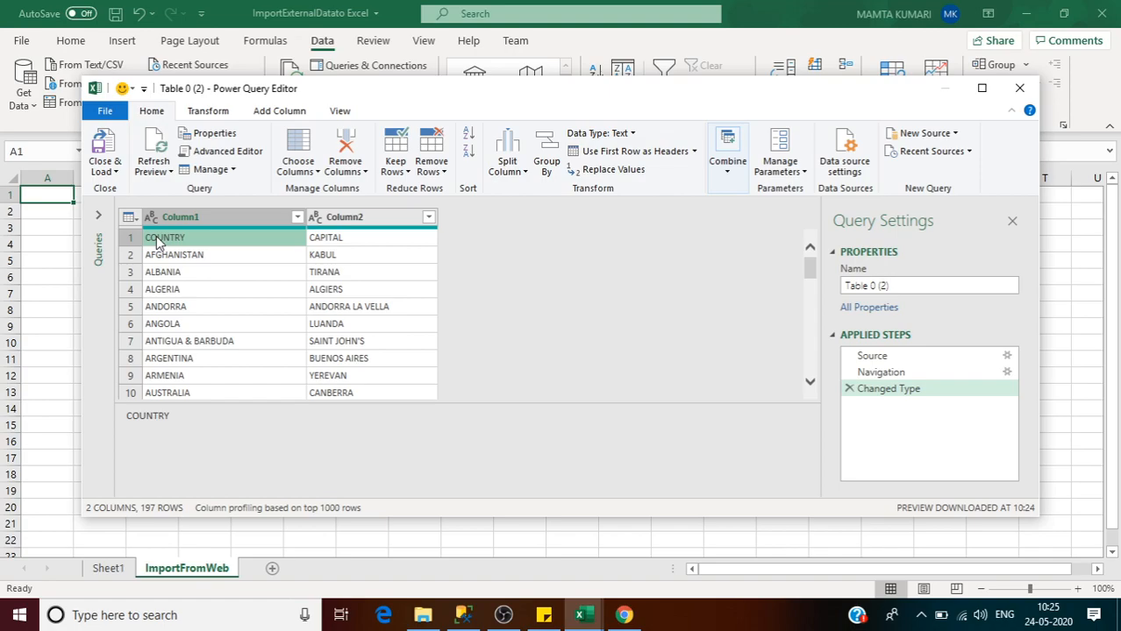
key(Right)
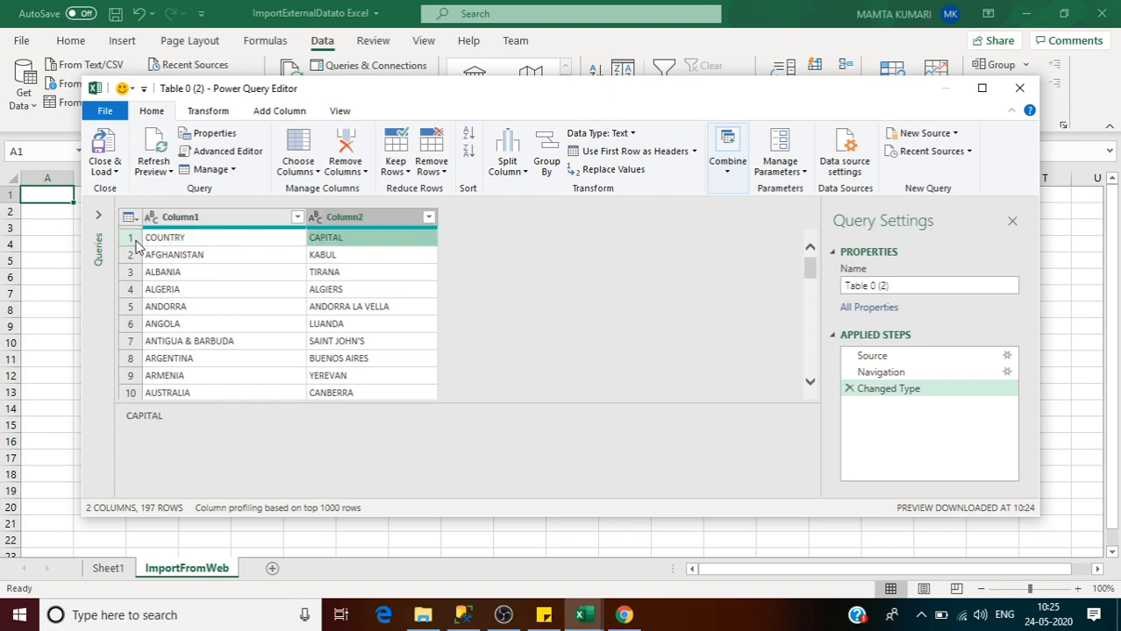
click(132, 240)
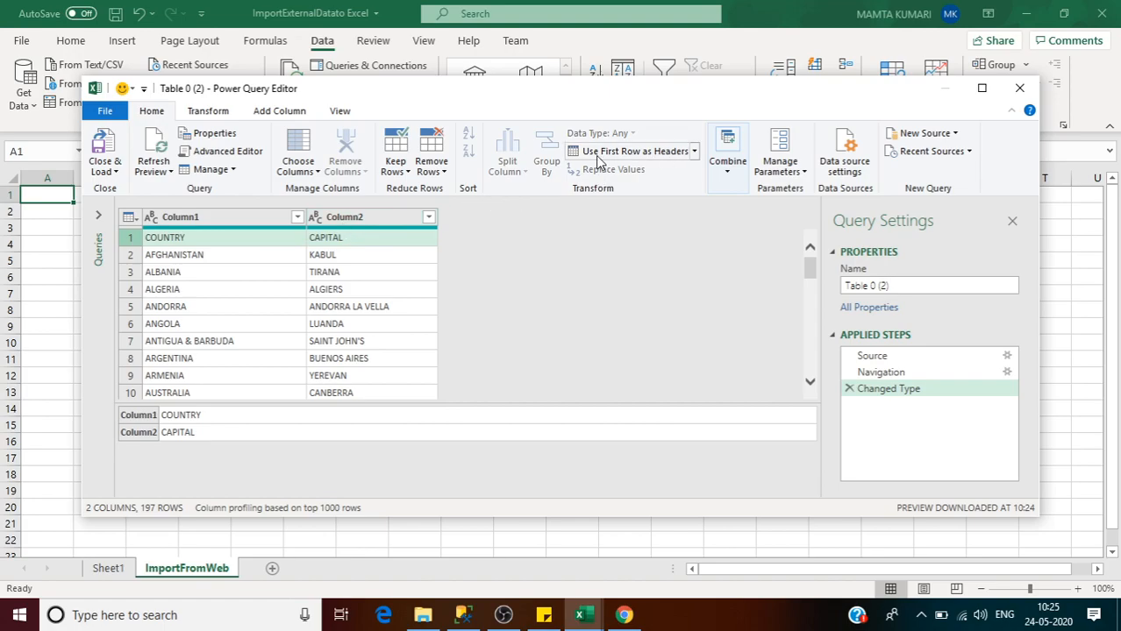
click(657, 160)
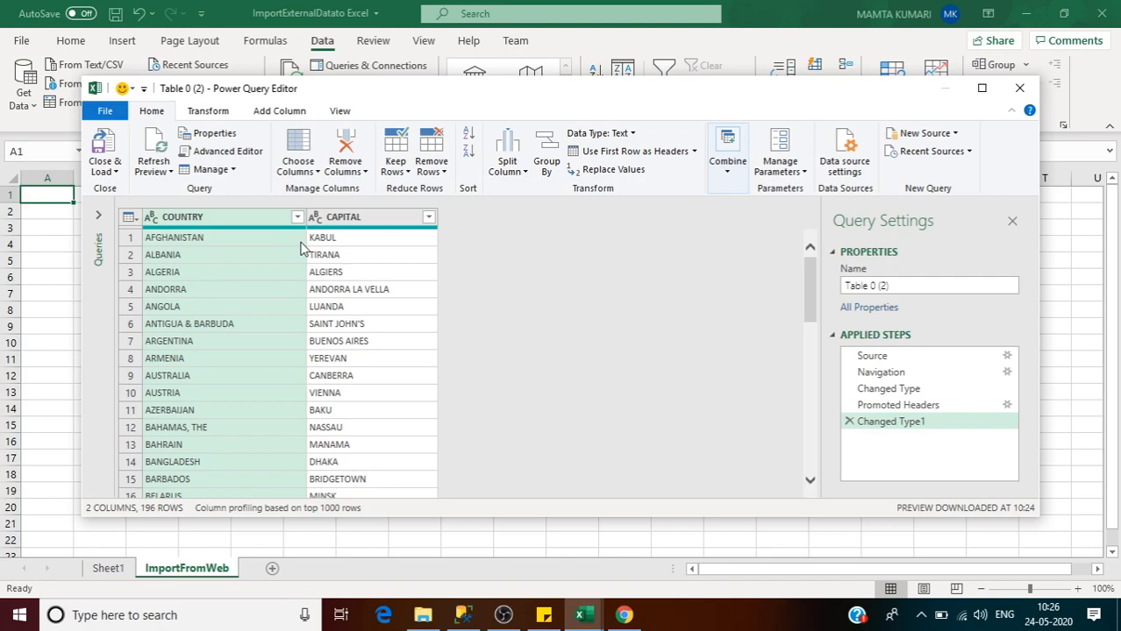
- Close and load the countries and capitals query into the workbook, and look over the loaded table
drag(815, 297, 809, 273)
click(103, 156)
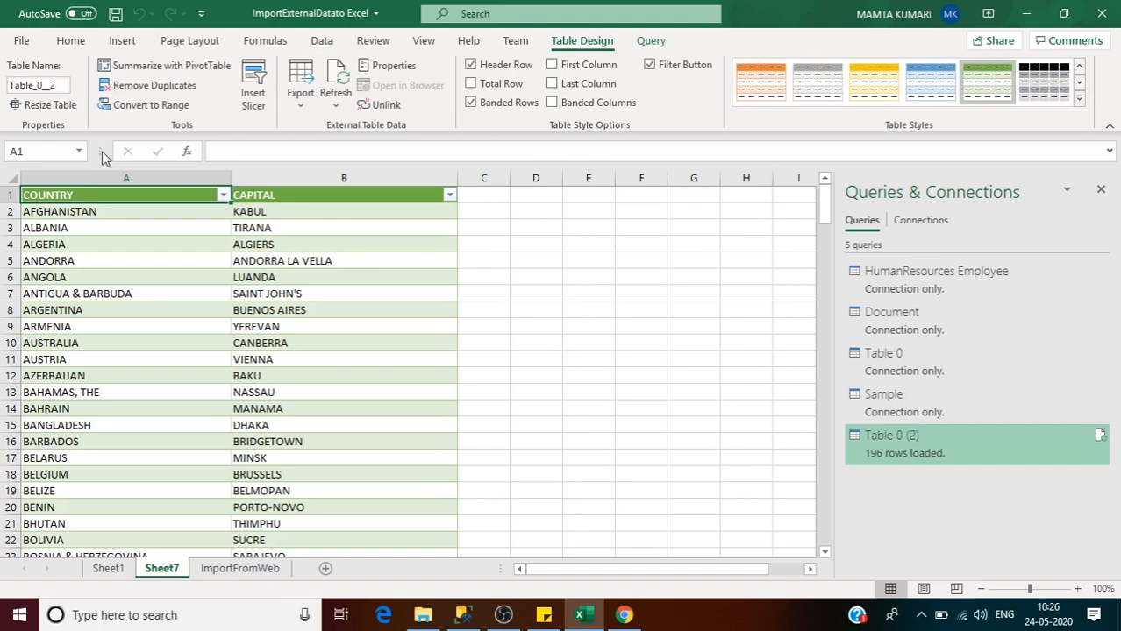
click(372, 317)
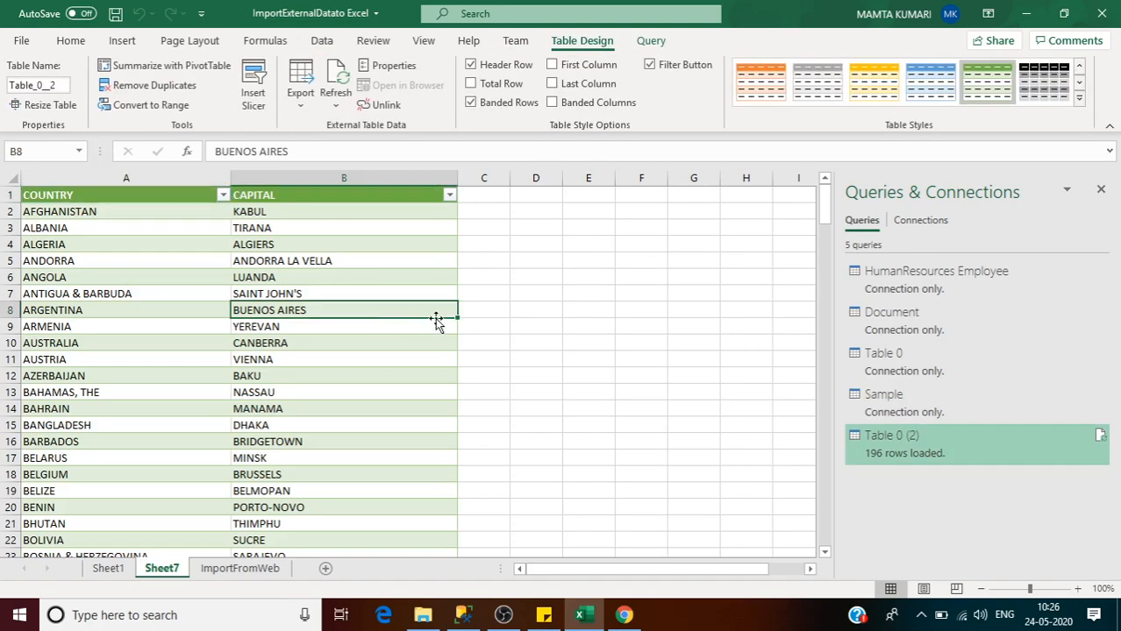
click(535, 334)
click(326, 375)
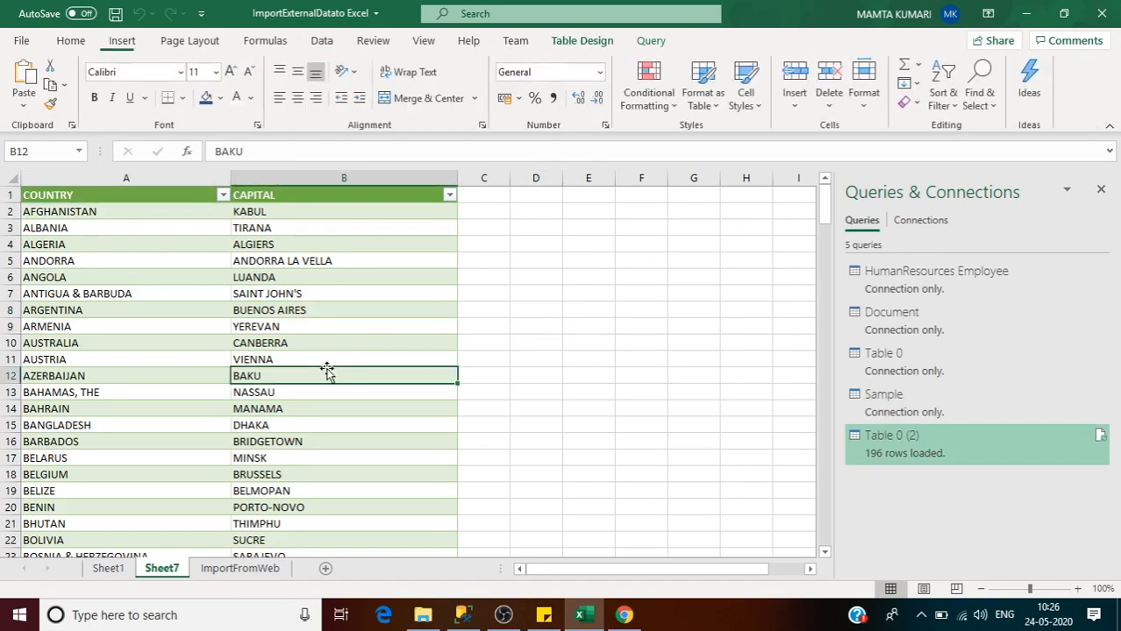
click(249, 324)
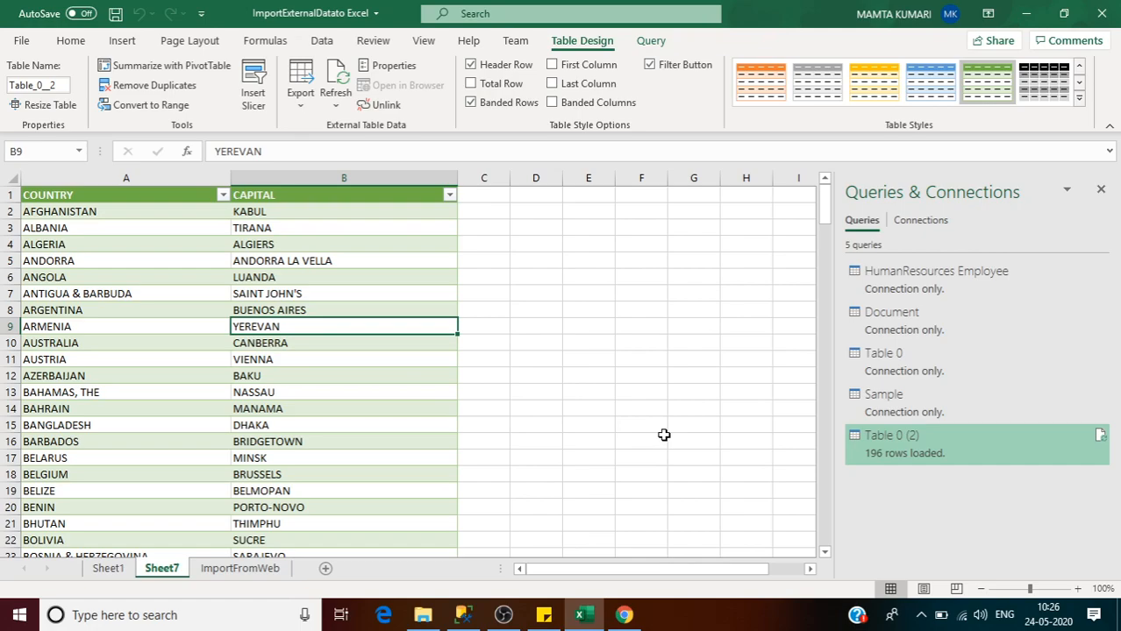
- Switch to Chrome and examine the timeanddate.com world weather table alongside the boldtuesday.com countries and capitals table
click(624, 616)
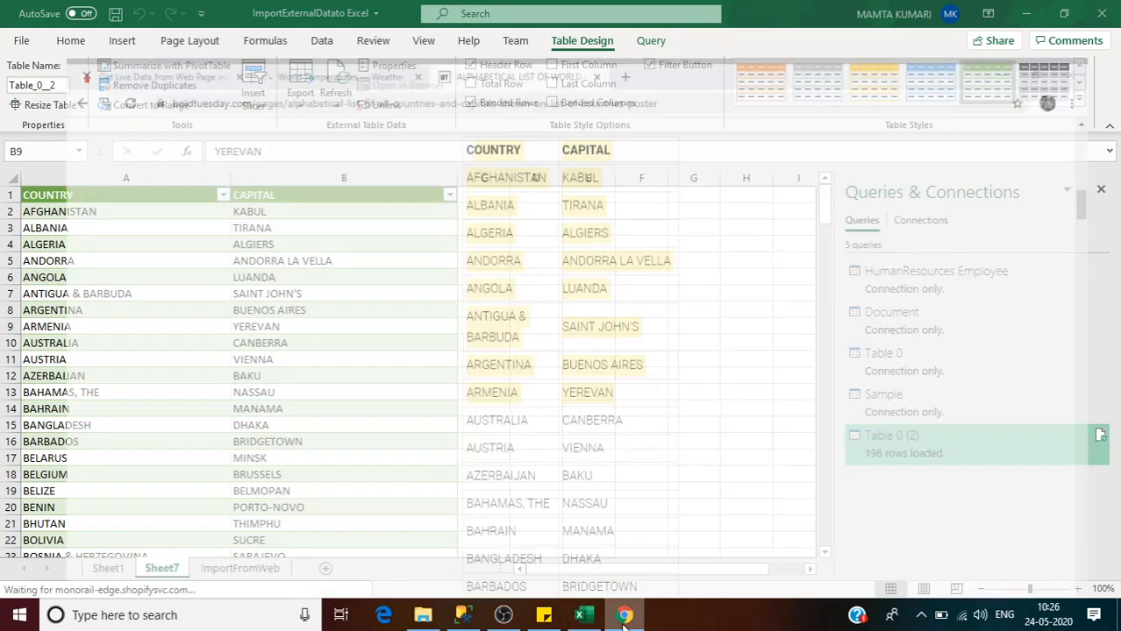
click(295, 20)
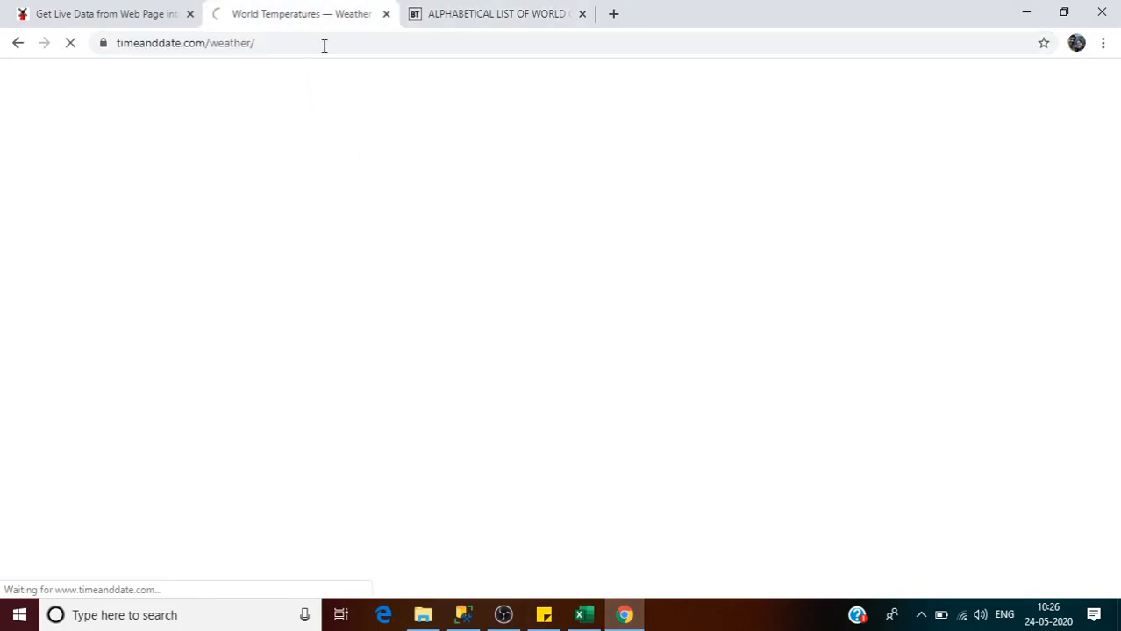
click(281, 35)
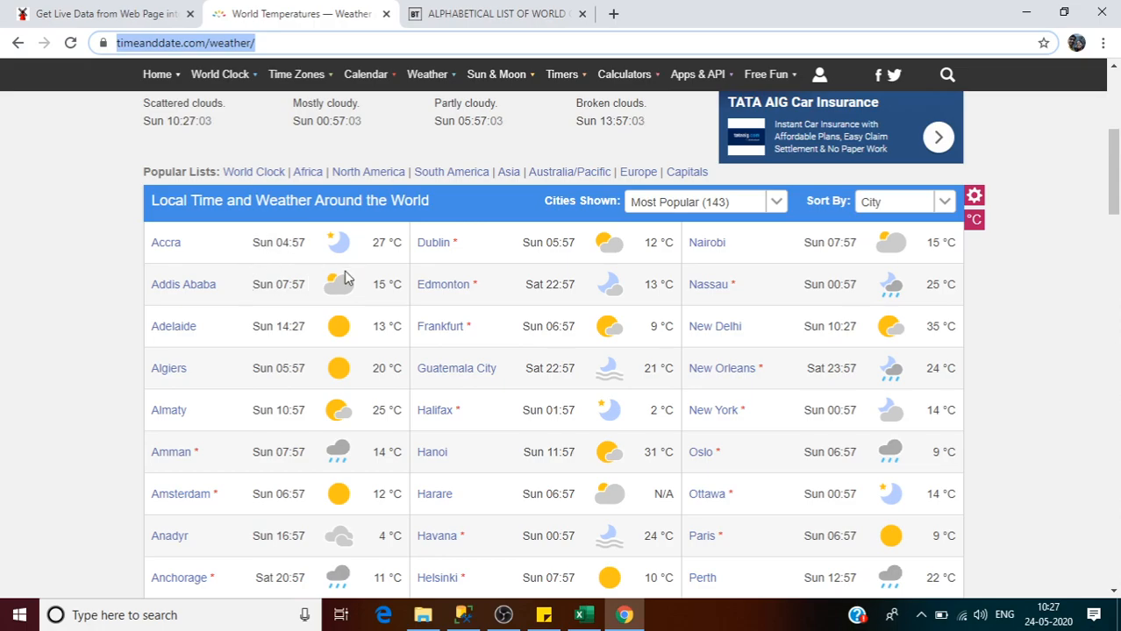
mouse_move(1116, 198)
mouse_down()
mouse_move(1116, 218)
mouse_move(1116, 196)
mouse_up()
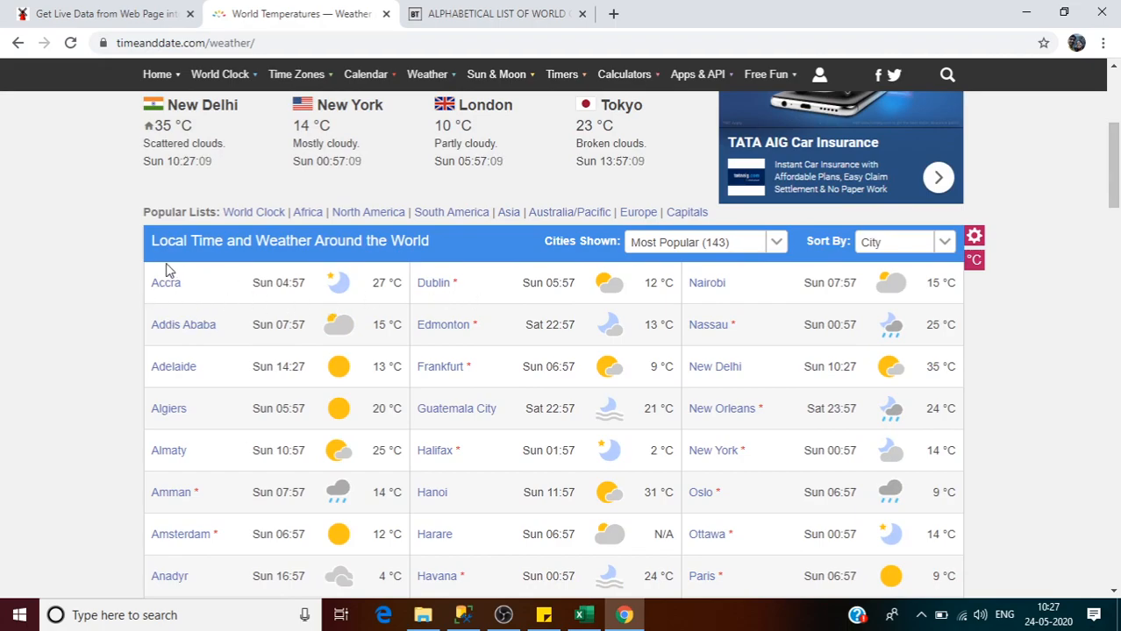
click(478, 14)
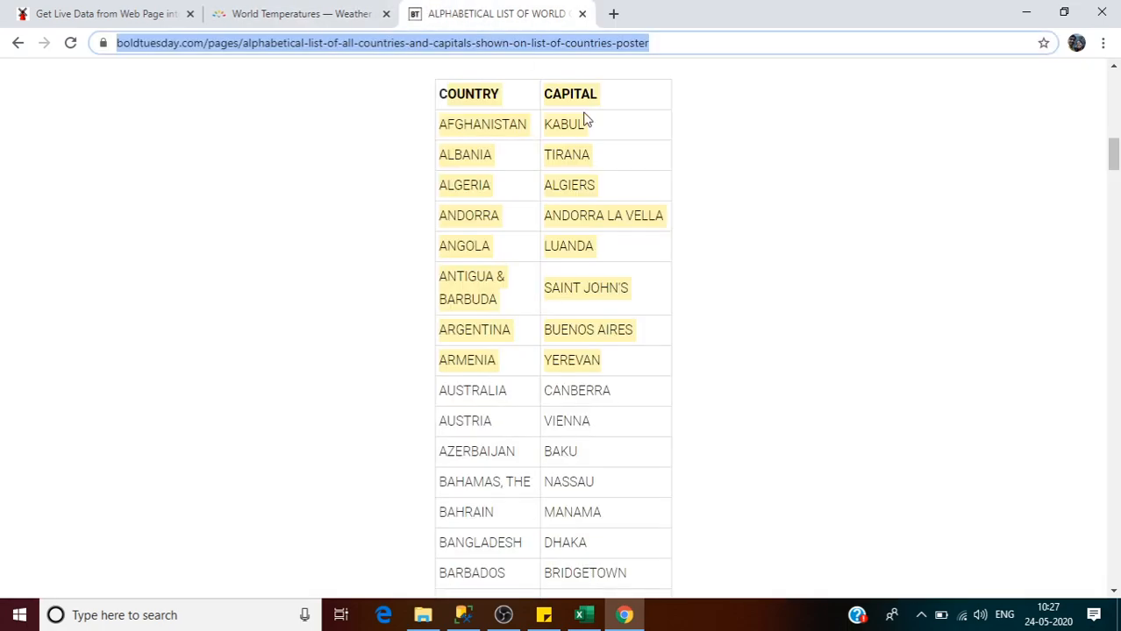
click(315, 16)
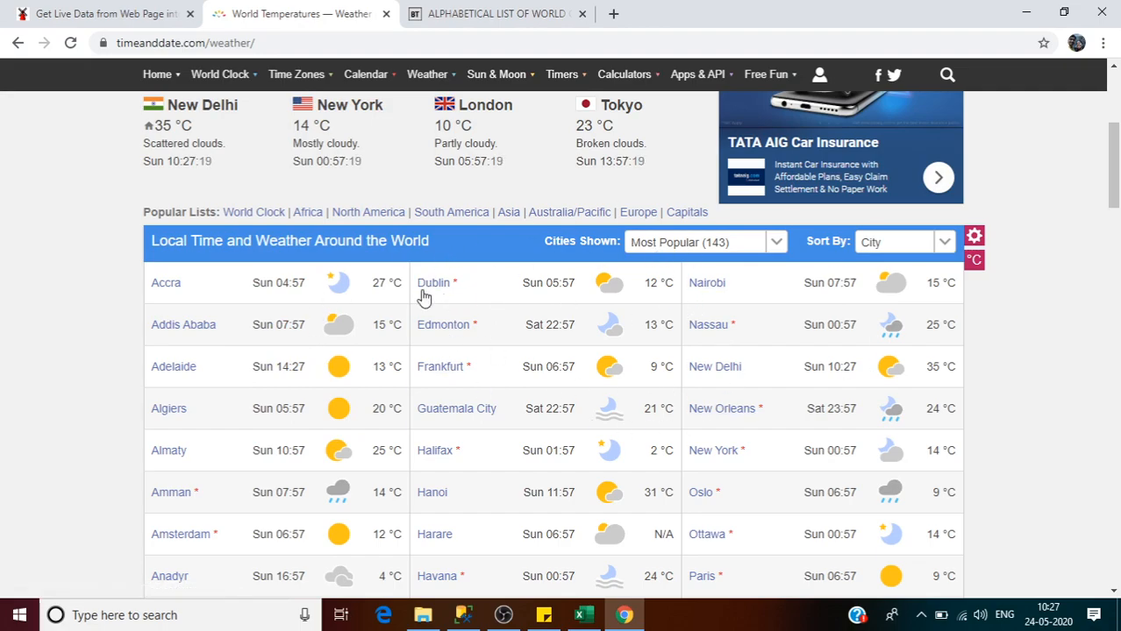
- Copy the timeanddate.com/weather/ address and submit it in Excel as the URL of a new web import on the ImportFromWeb sheet
click(265, 41)
key(ctrl+c)
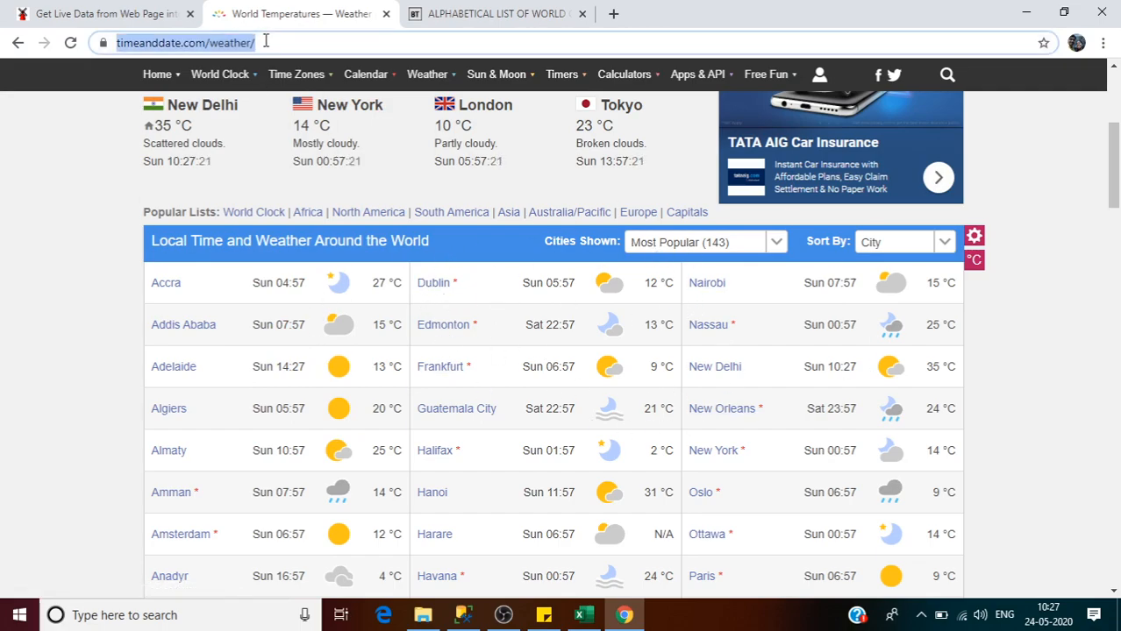
click(580, 615)
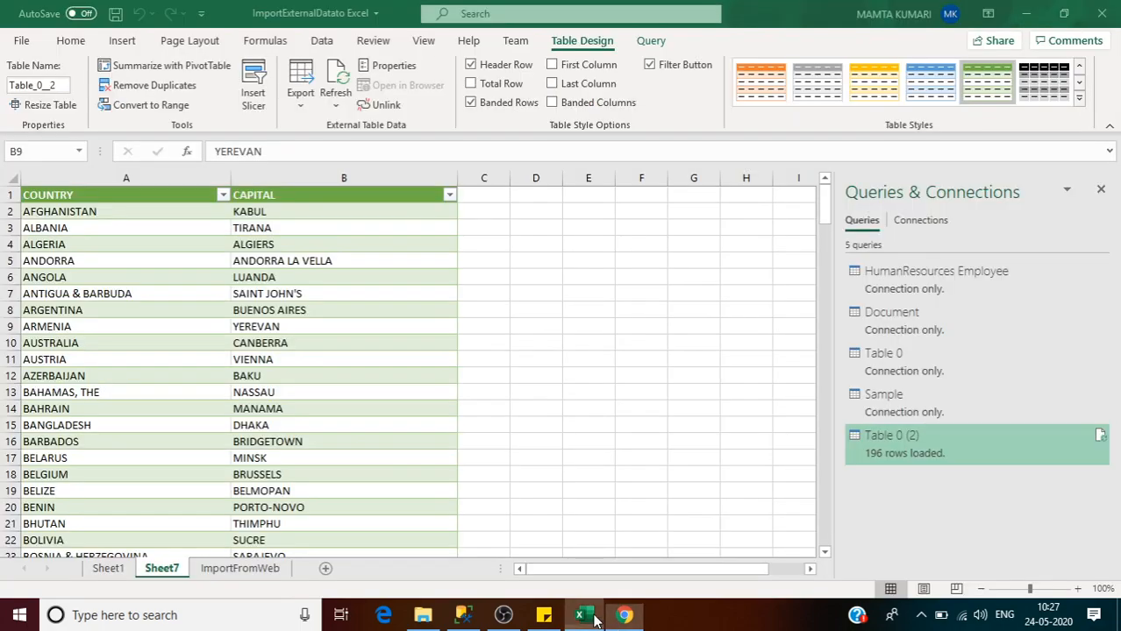
click(240, 568)
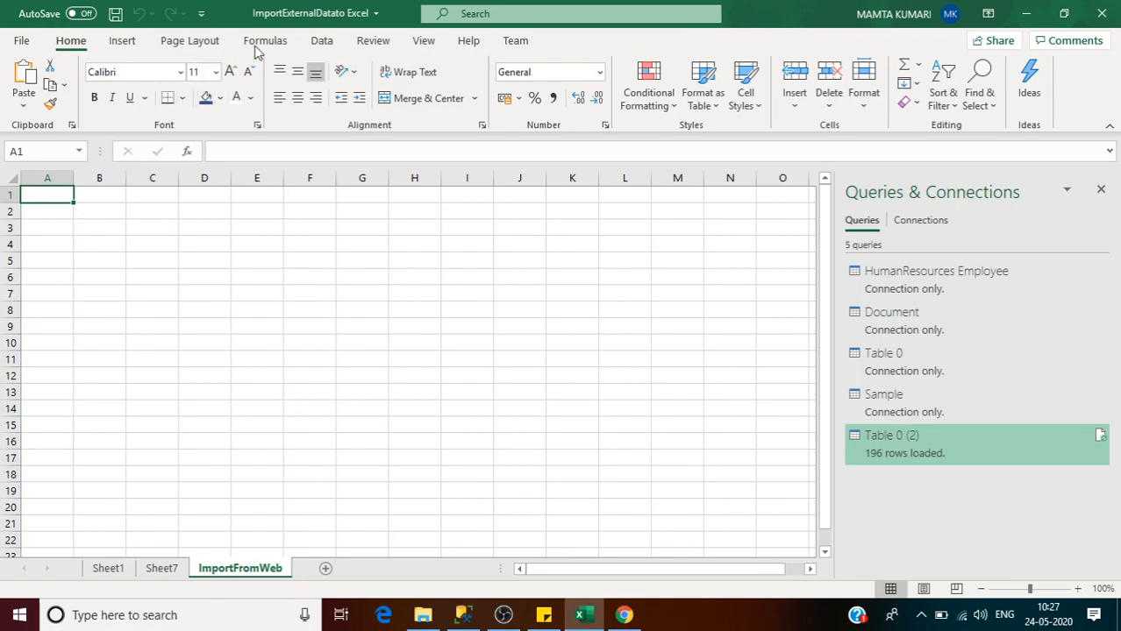
click(330, 48)
click(79, 83)
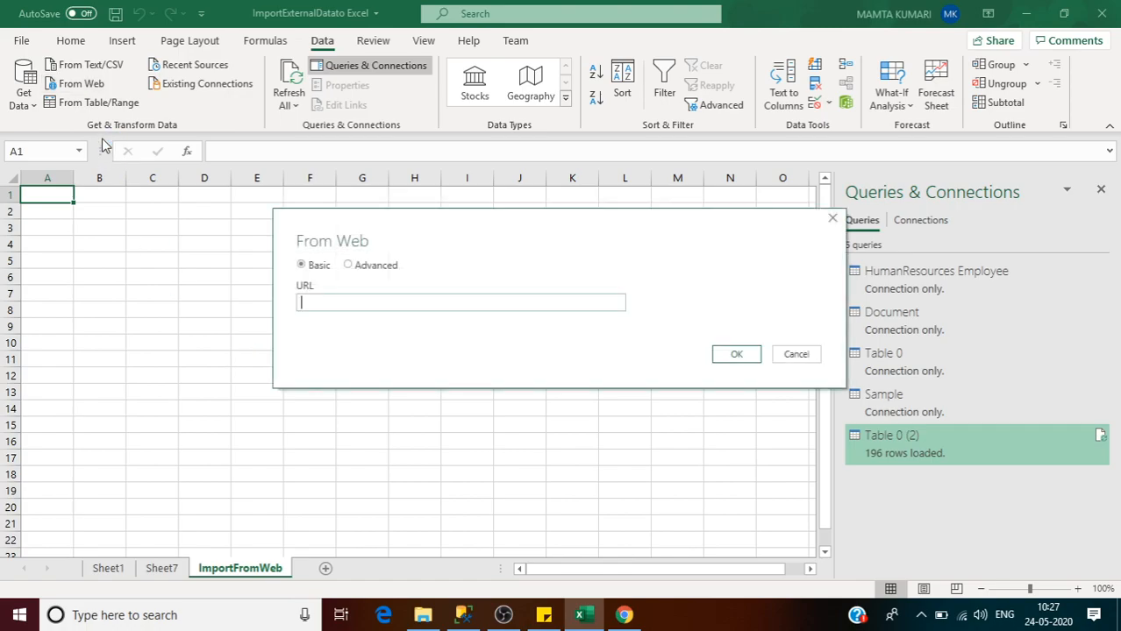
key(ctrl+v)
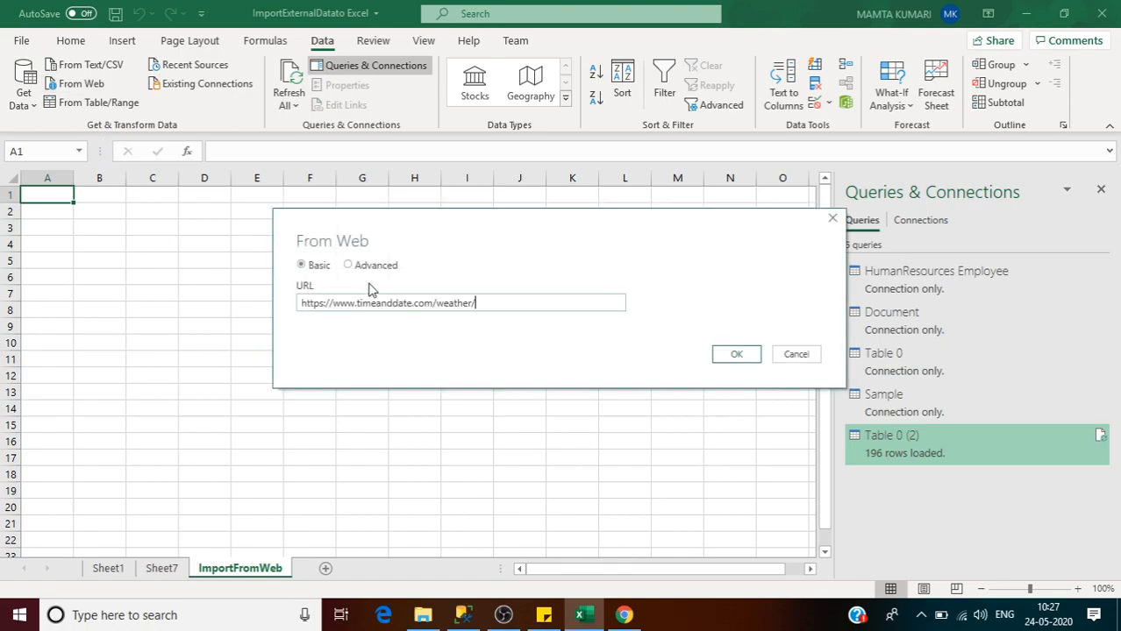
click(739, 355)
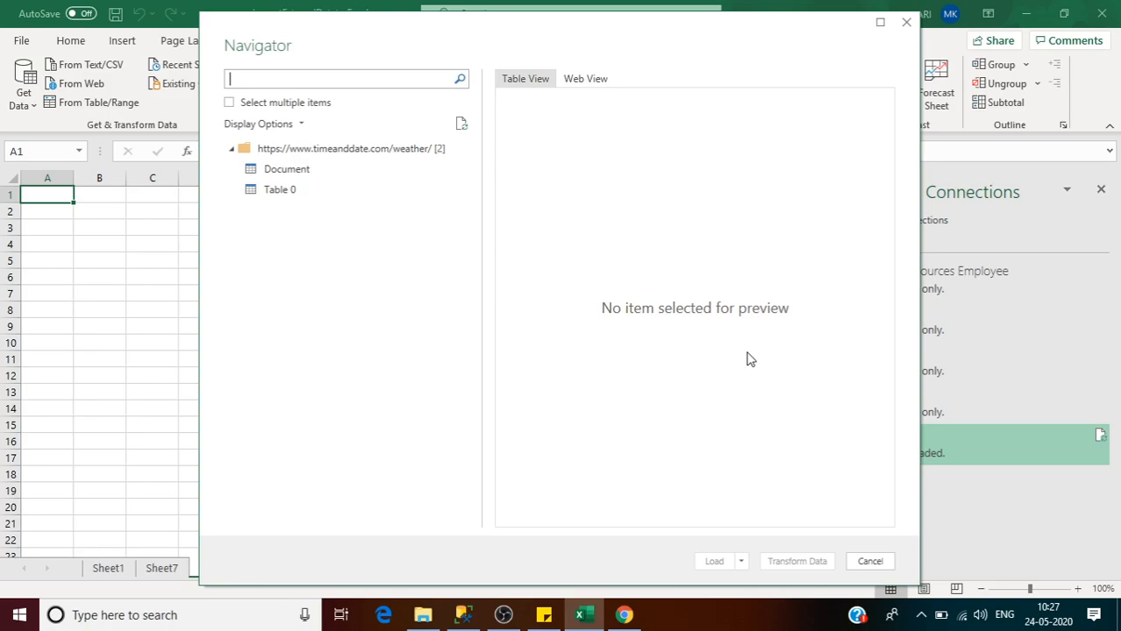
- Preview Document, select Table 0 of the weather page, and compare its columns with the source table in Chrome
click(301, 175)
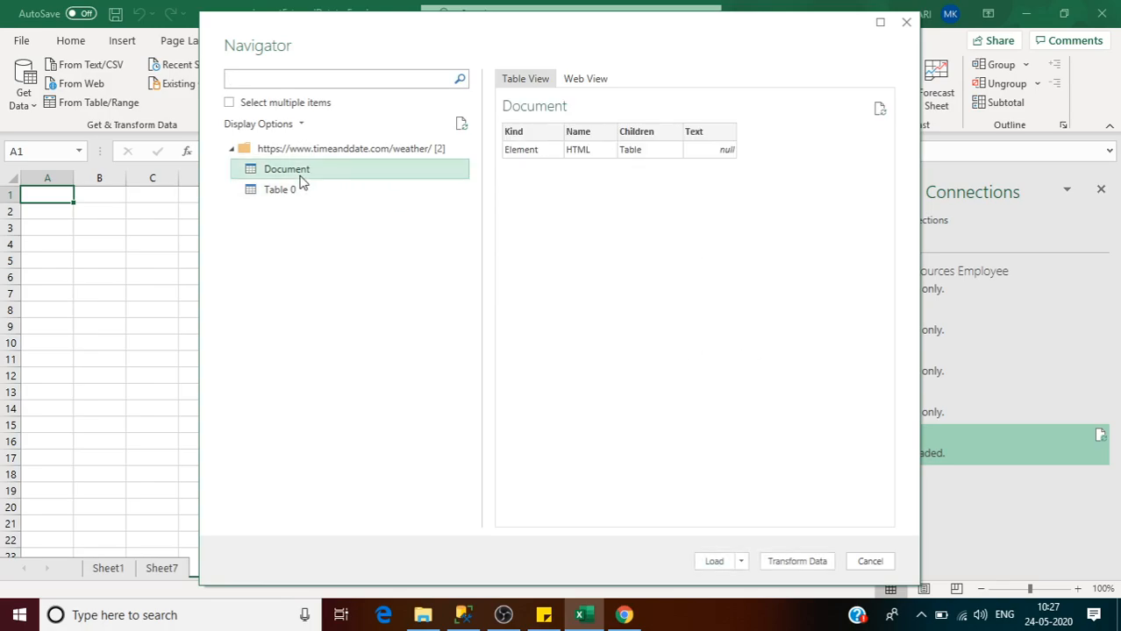
click(287, 193)
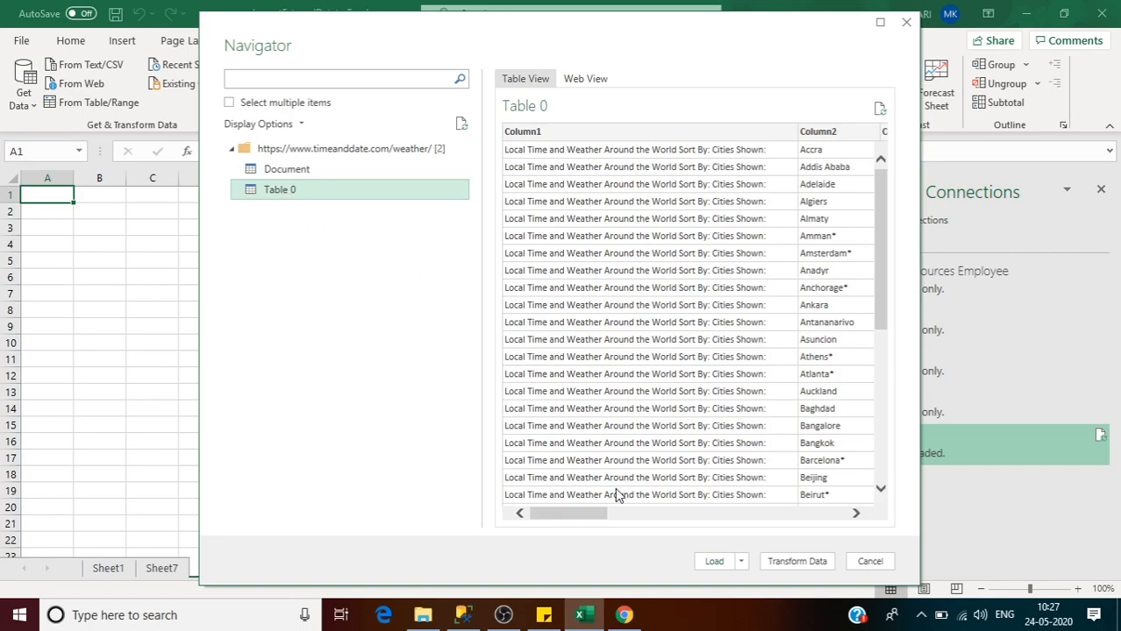
drag(599, 521, 574, 527)
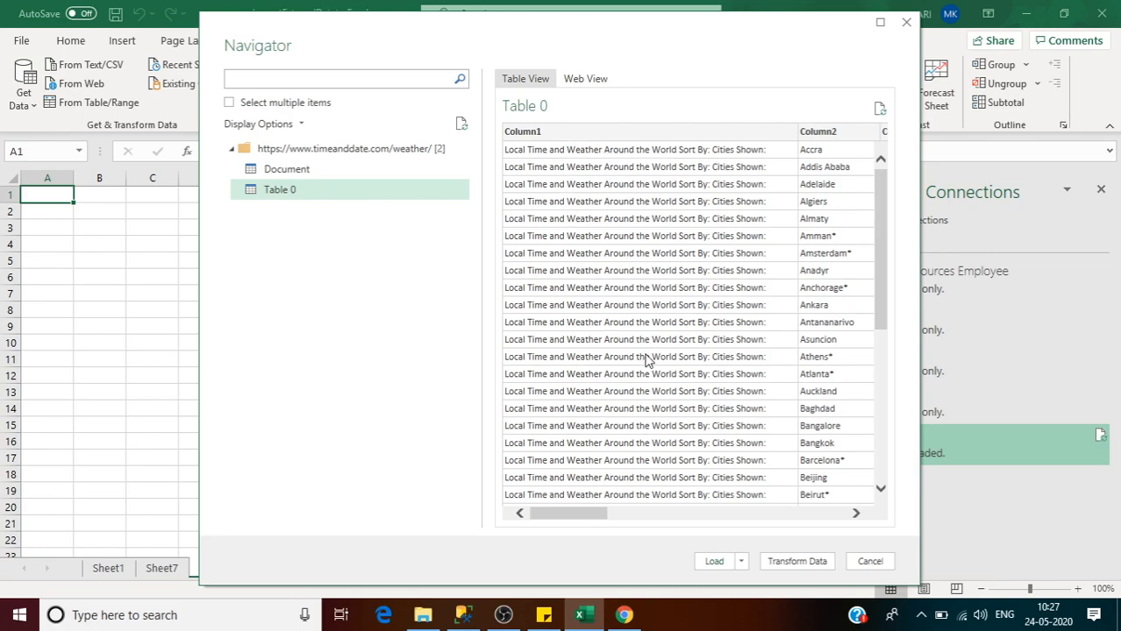
drag(588, 517, 604, 519)
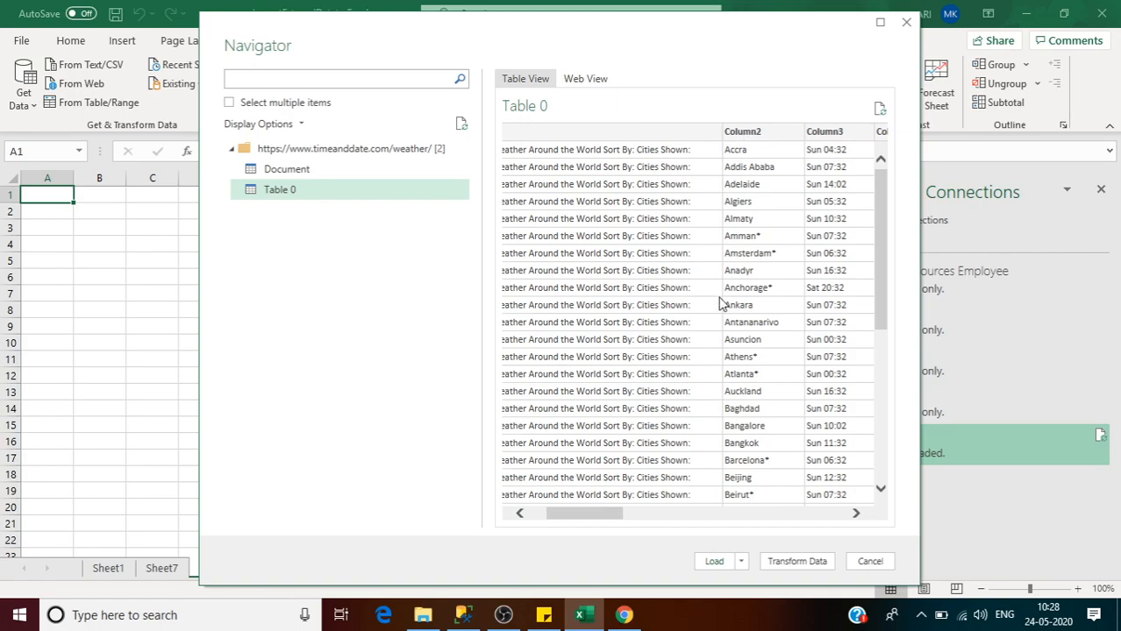
click(623, 615)
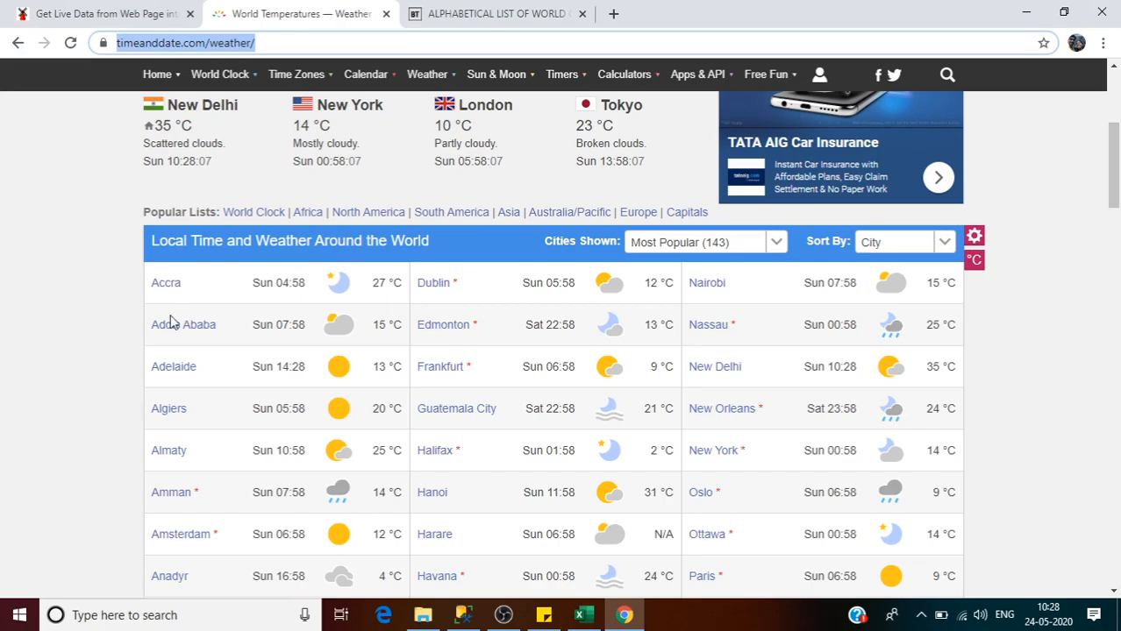
click(580, 616)
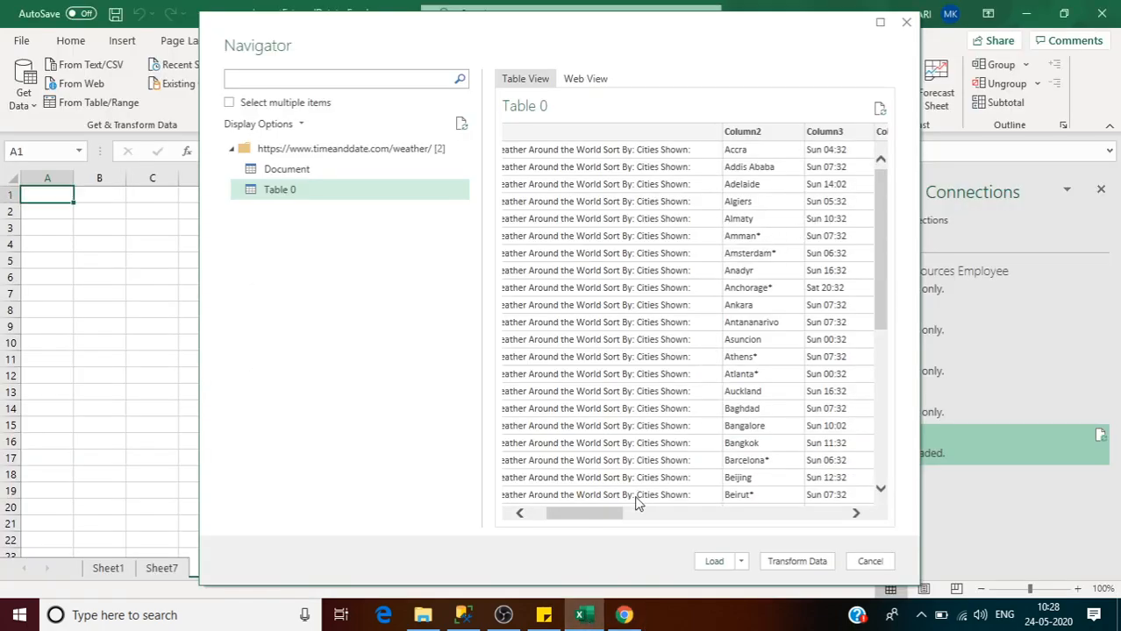
drag(595, 524, 620, 523)
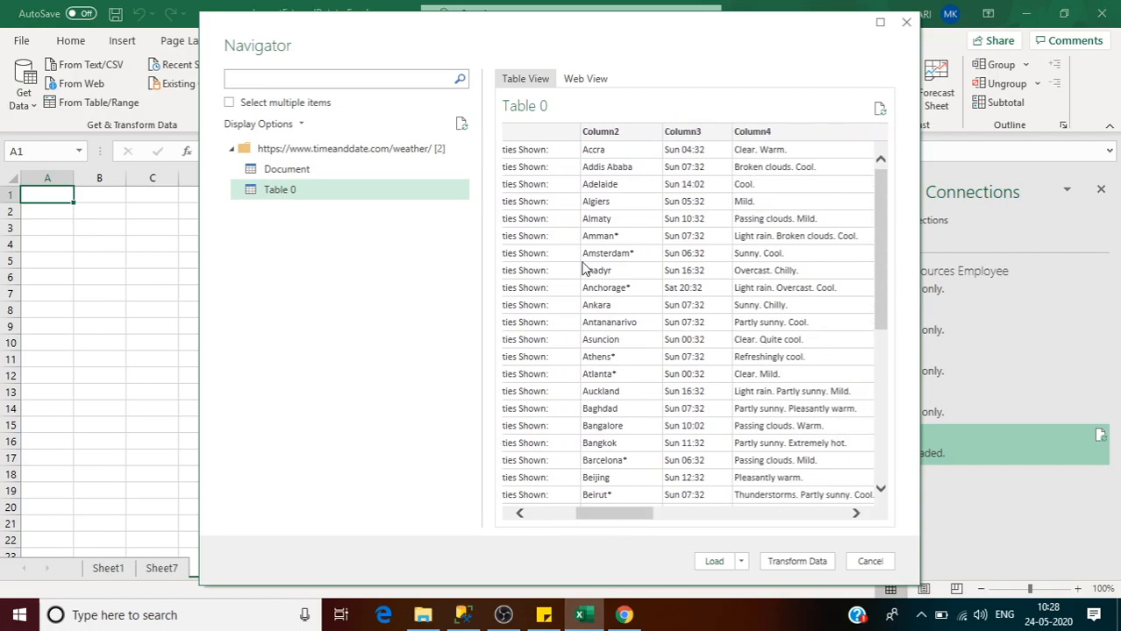
drag(600, 514, 657, 522)
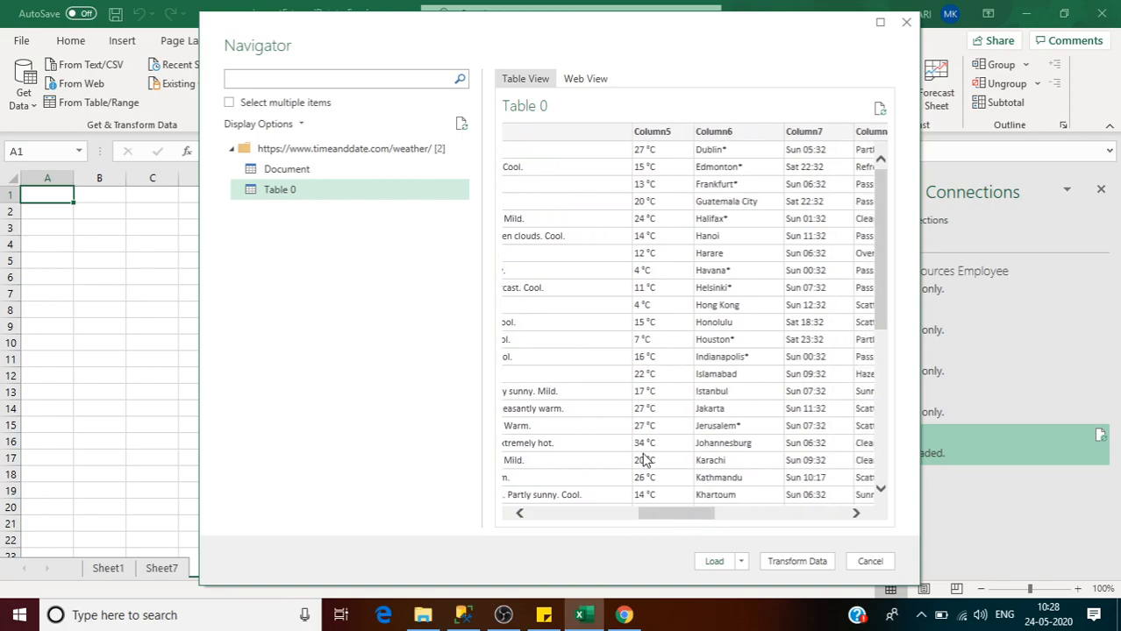
drag(665, 514, 747, 523)
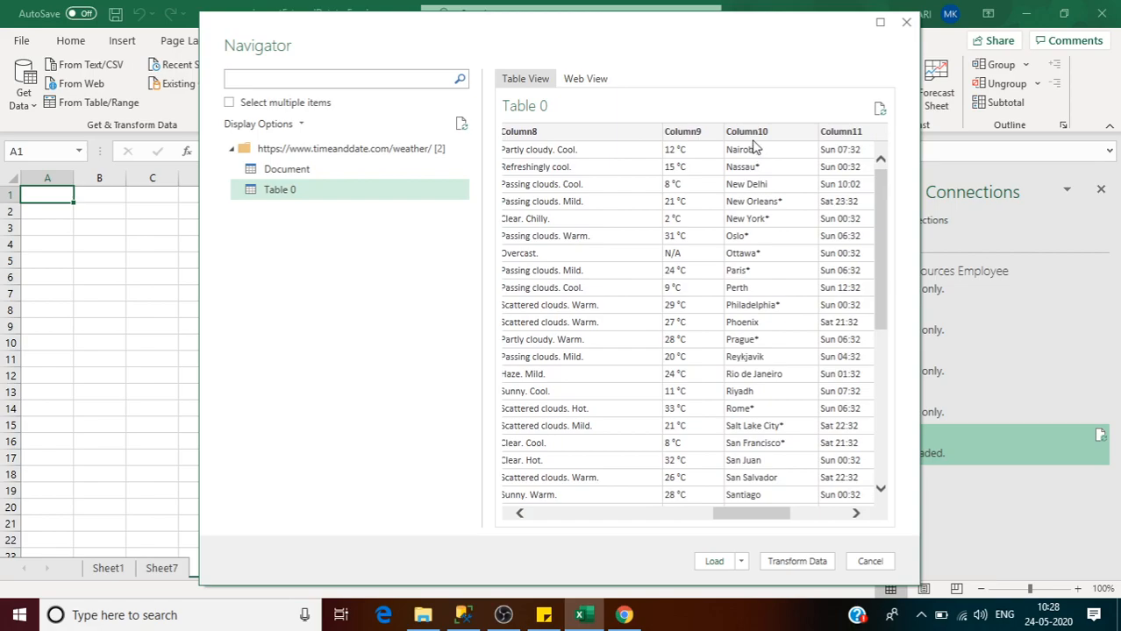
drag(748, 521, 675, 519)
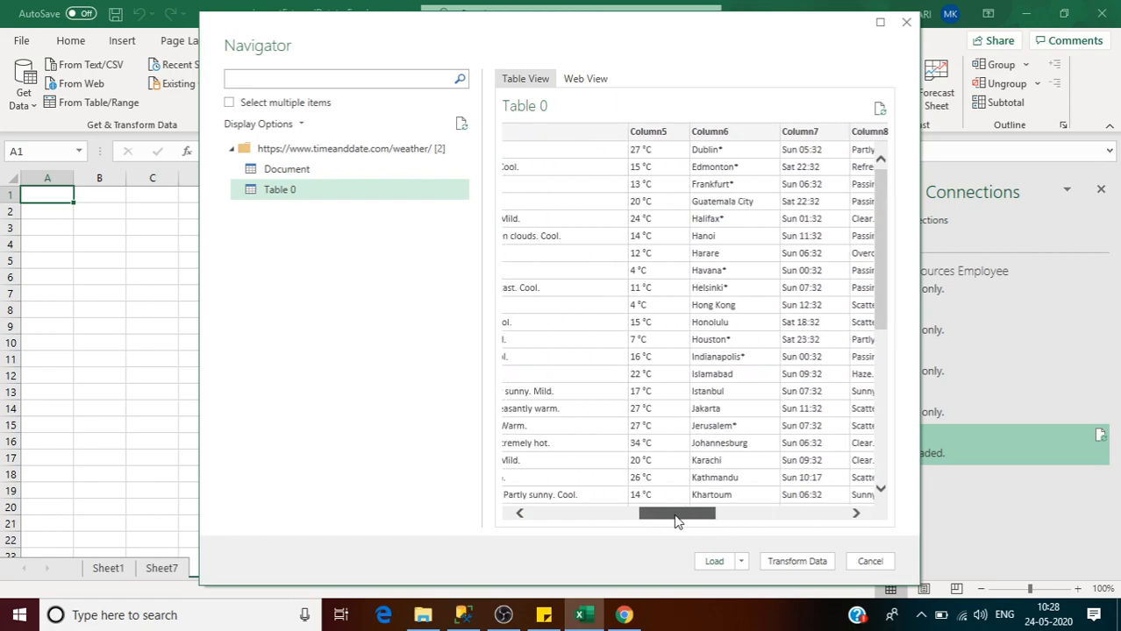
- Open the weather Table 0 for transformation in Power Query Editor and remove Column1
click(808, 564)
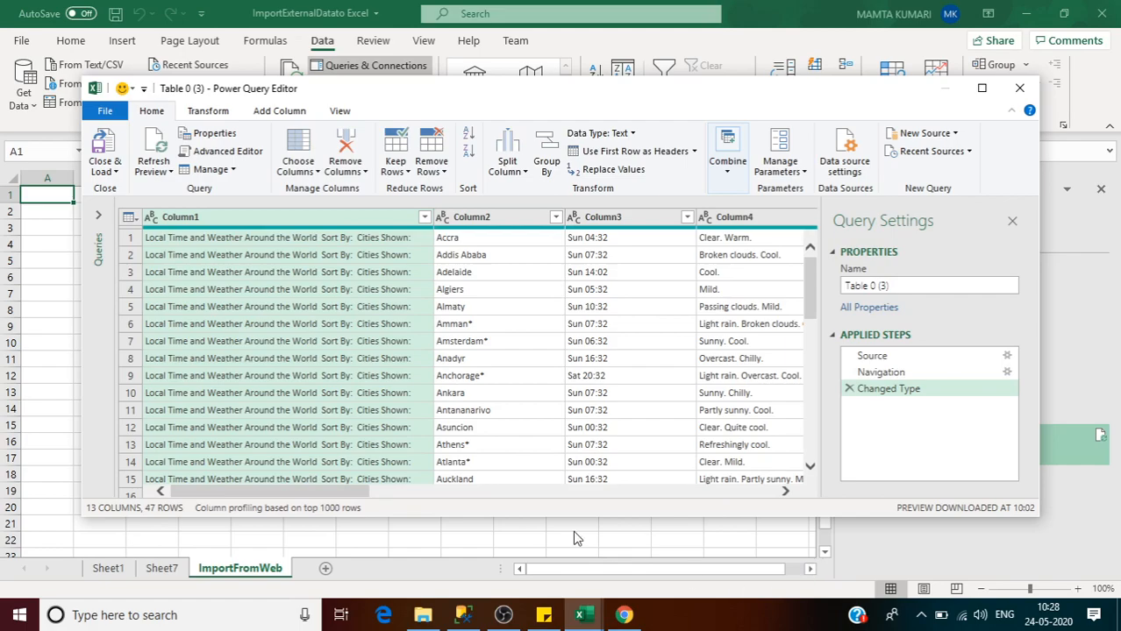
right_click(316, 232)
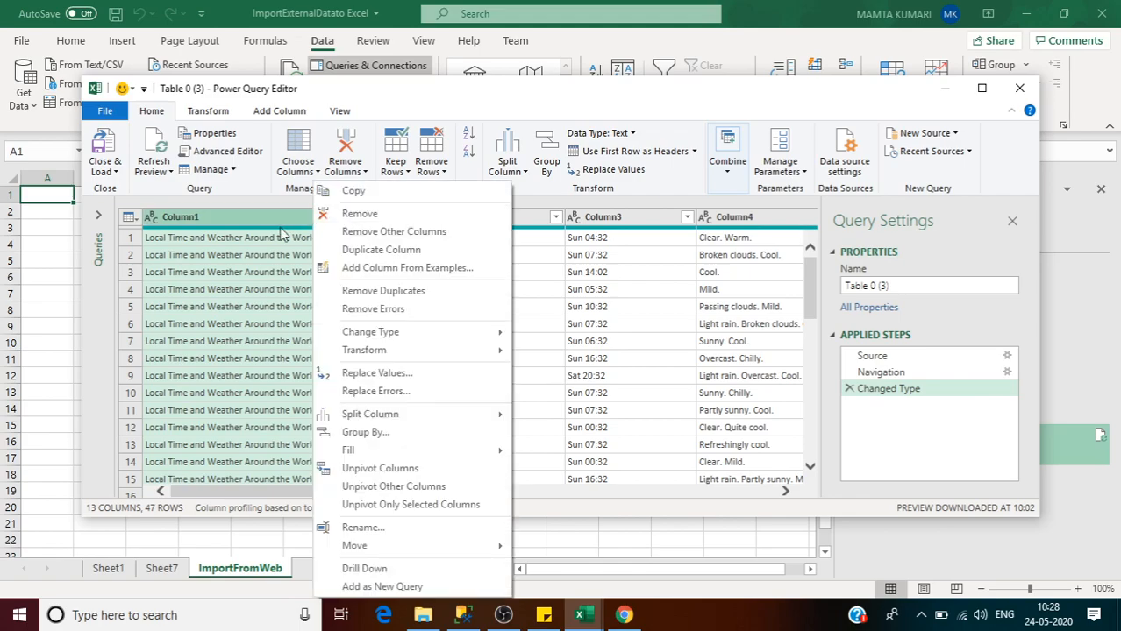
right_click(255, 221)
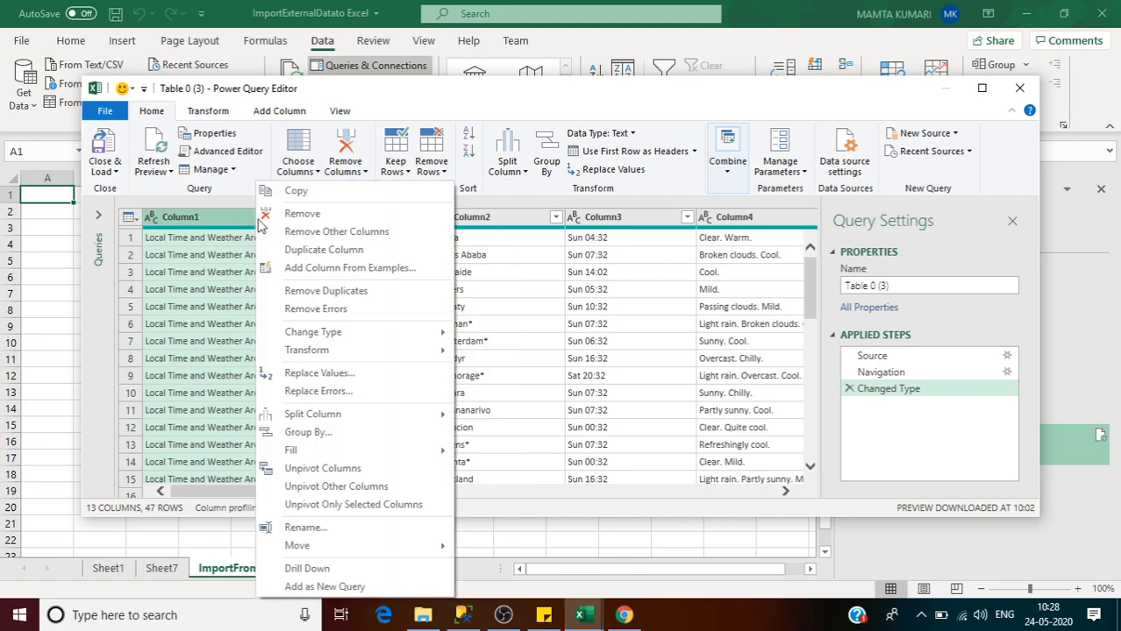
click(290, 220)
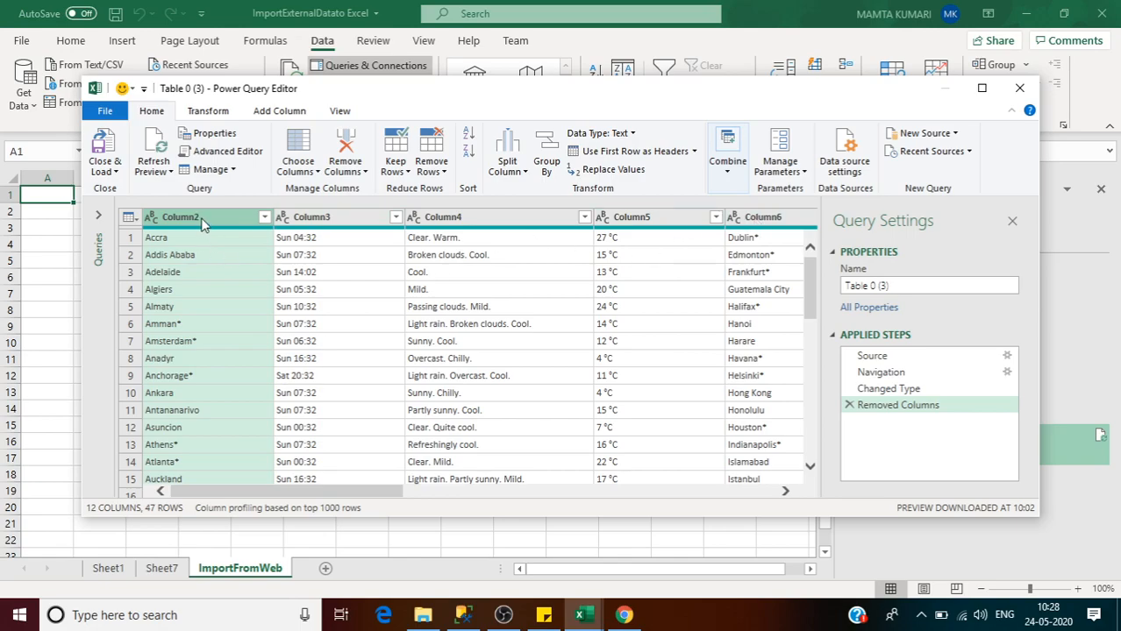
- Rename Column2 as Country and Column3 as Day in the weather query
double_click(195, 219)
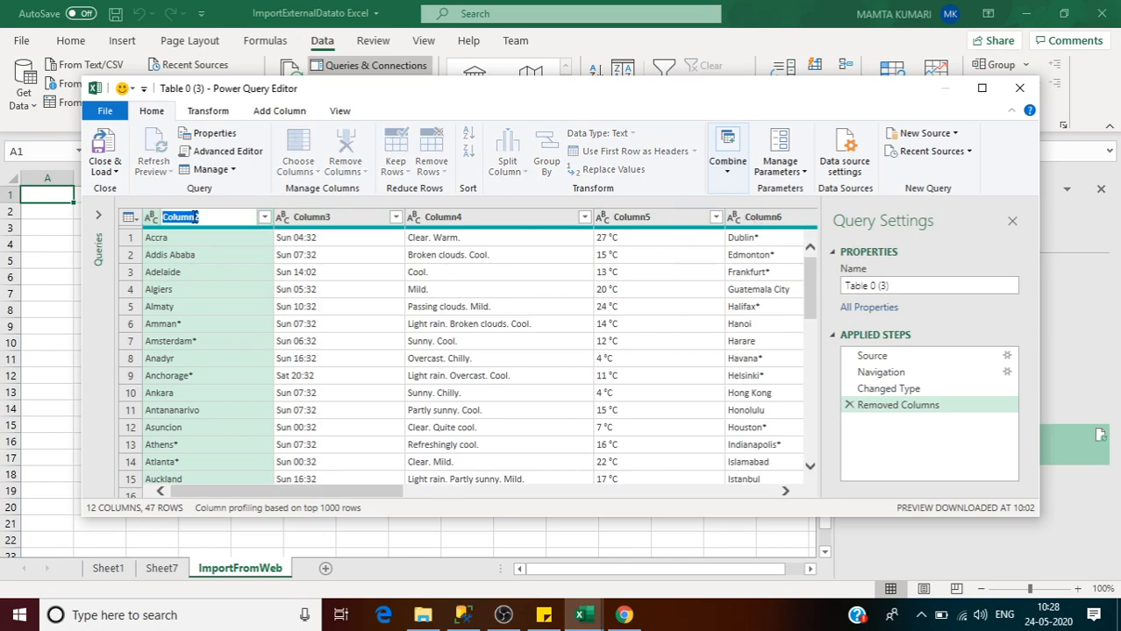
text(Country)
double_click(329, 220)
key(BackSpace)
text(T)
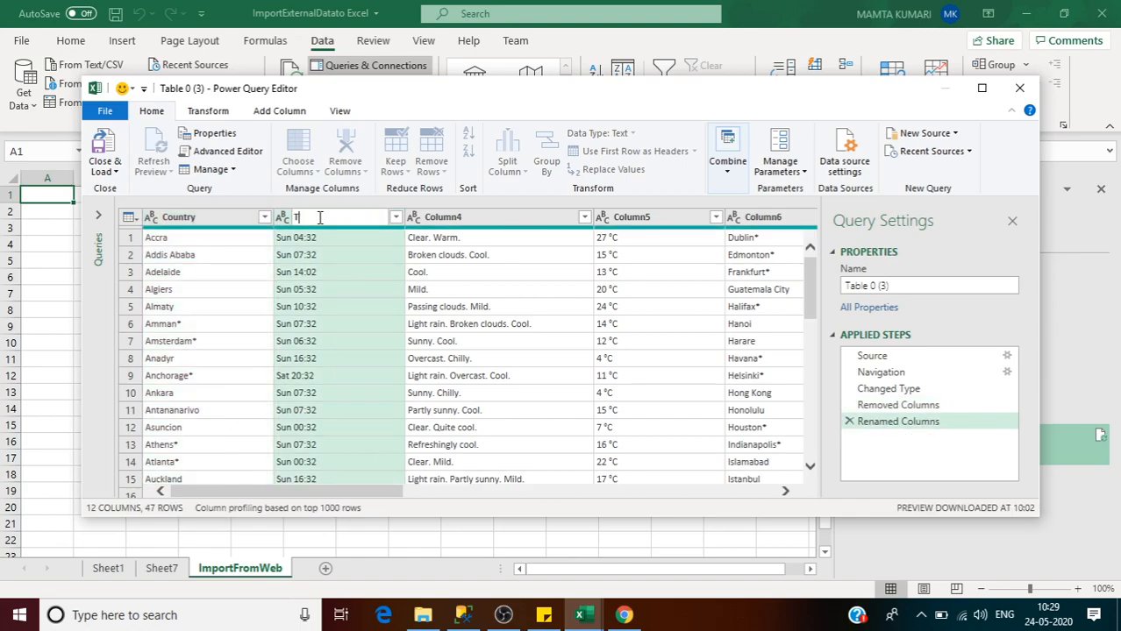
key(BackSpace)
text(Day)
- Rename Column4 as Description and Column5 as Temperature in the weather query
double_click(443, 220)
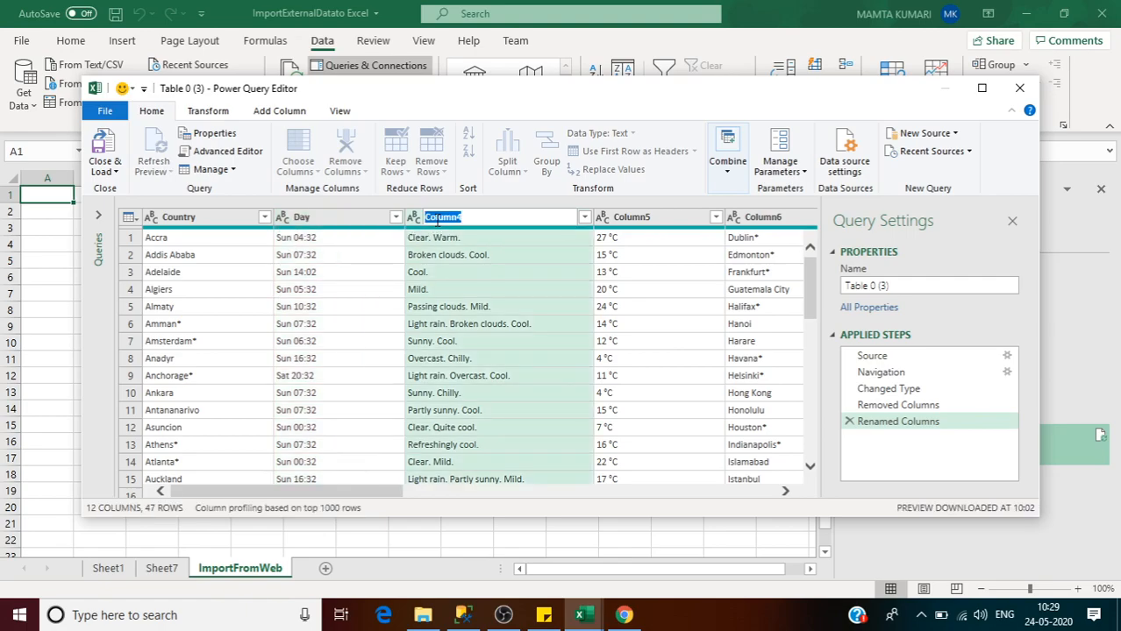
text(dESC)
key(BackSpace)
key(BackSpace)
key(BackSpace)
key(BackSpace)
text(Description)
double_click(638, 217)
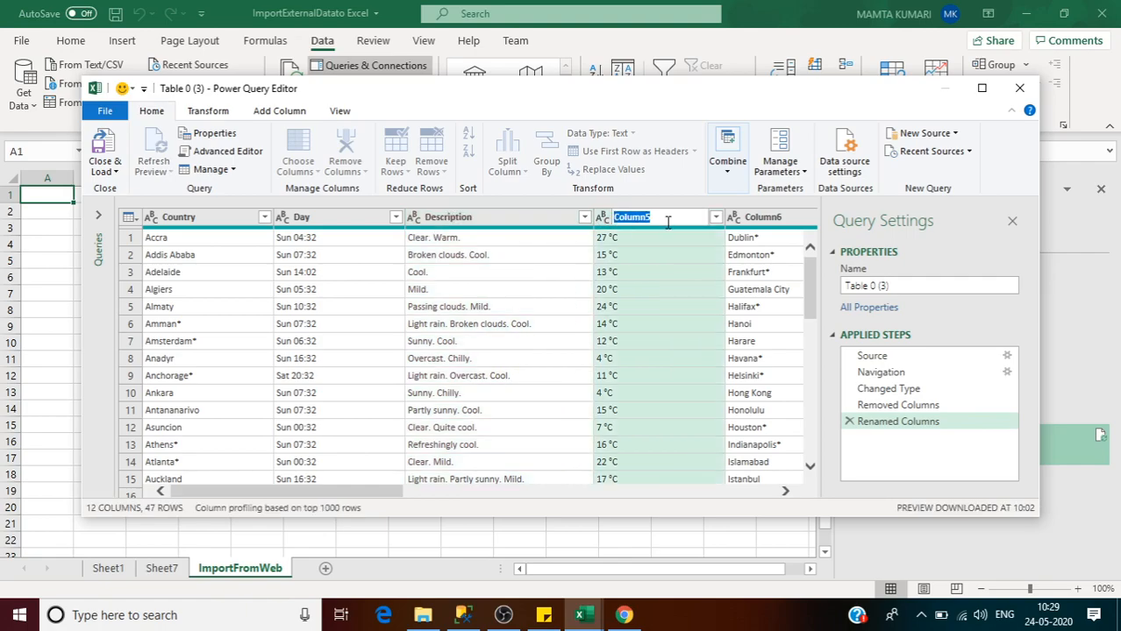
text(Tempert)
key(BackSpace)
text(ature)
key(Escape)
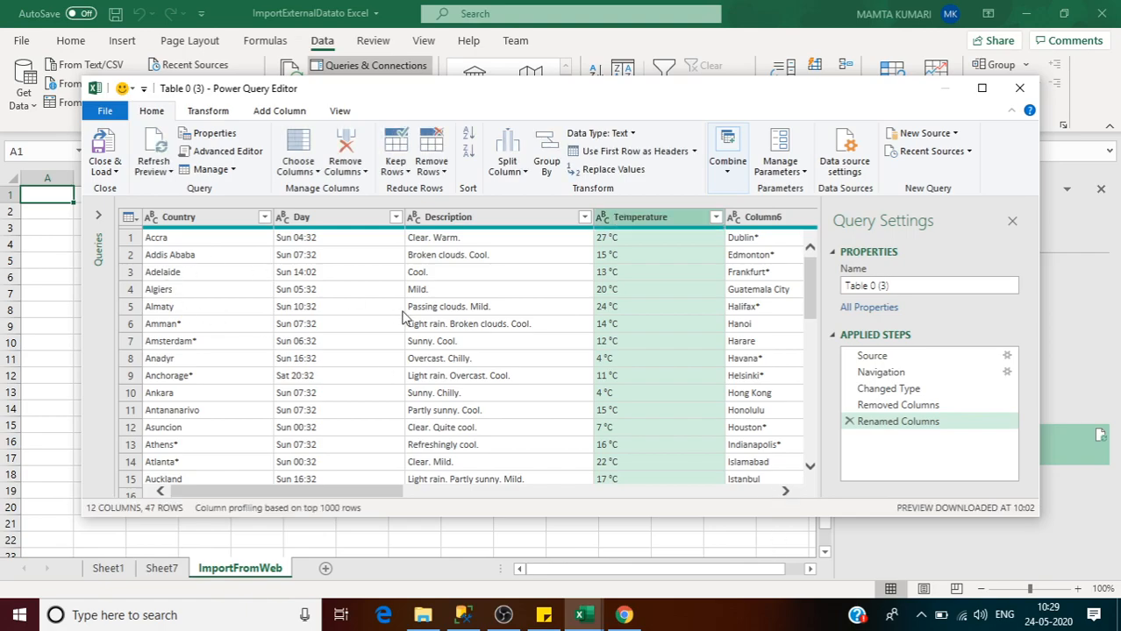
- Remove Column6 through Column13 from the weather query
click(756, 217)
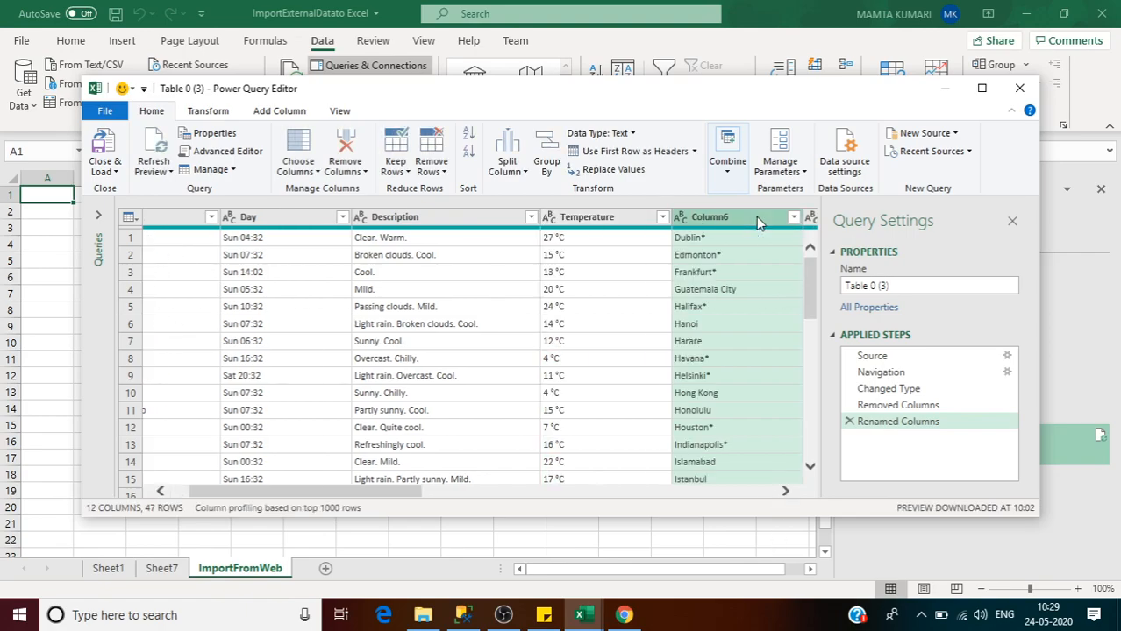
click(785, 491)
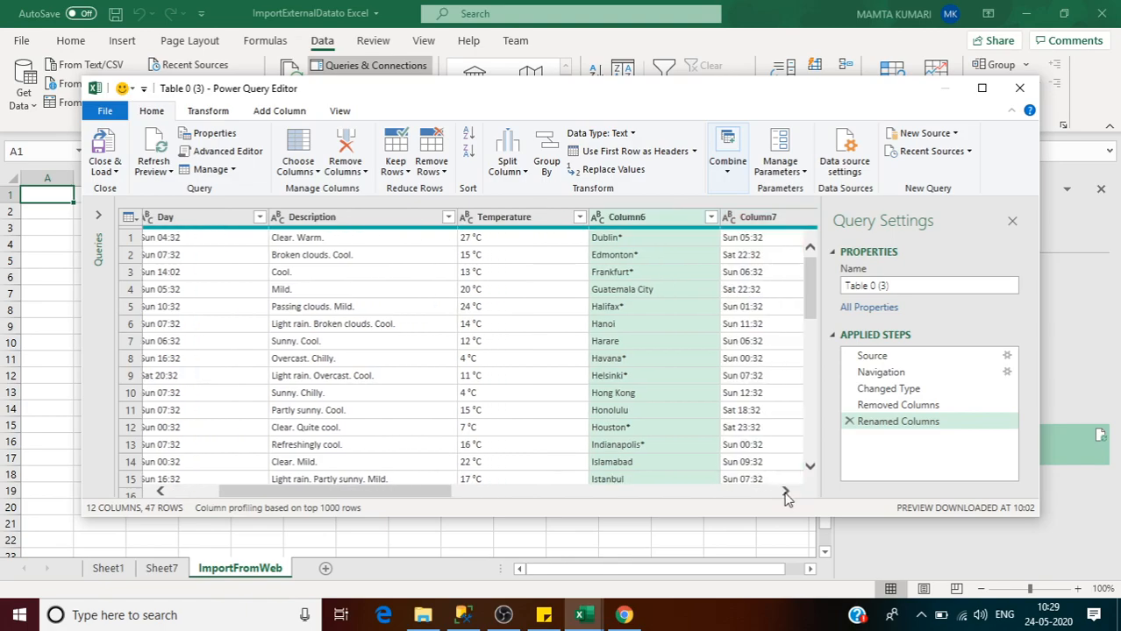
click(629, 220)
key(shift+Right)
key(shift+Right)
key(shift+Right)
key(shift+Right)
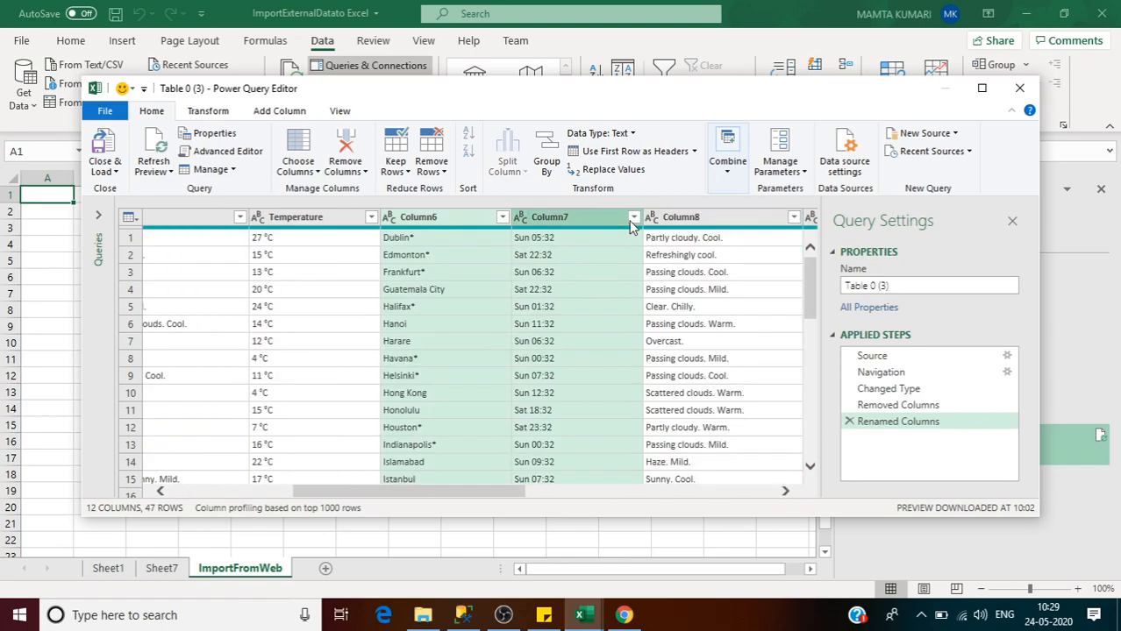
key(shift+Right)
key(shift+Right)
key(shift+Right)
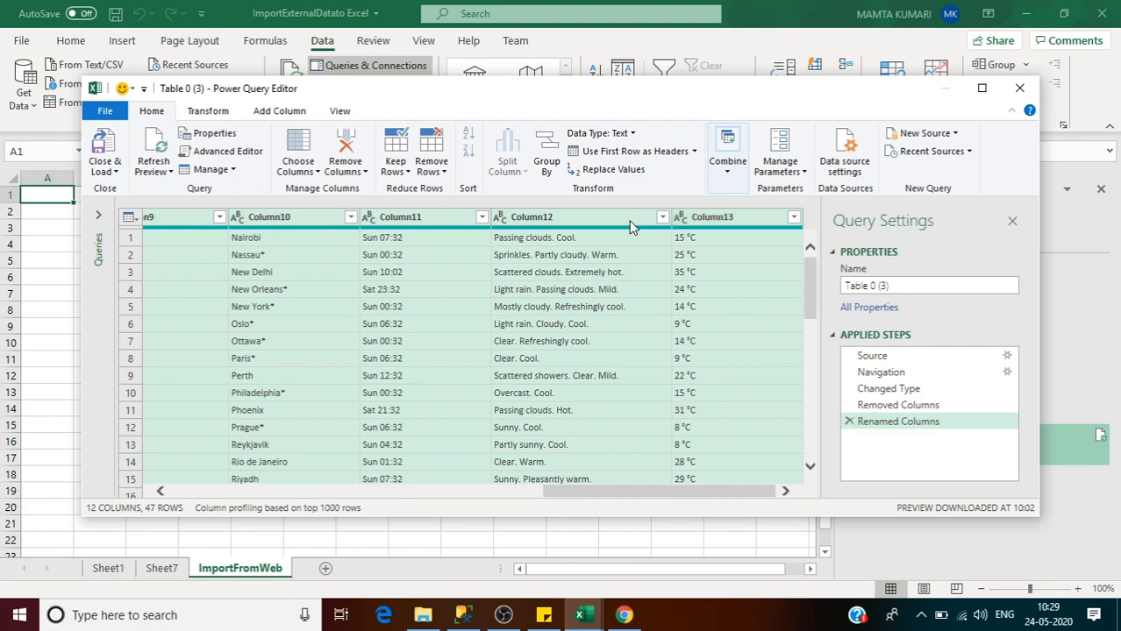
right_click(631, 226)
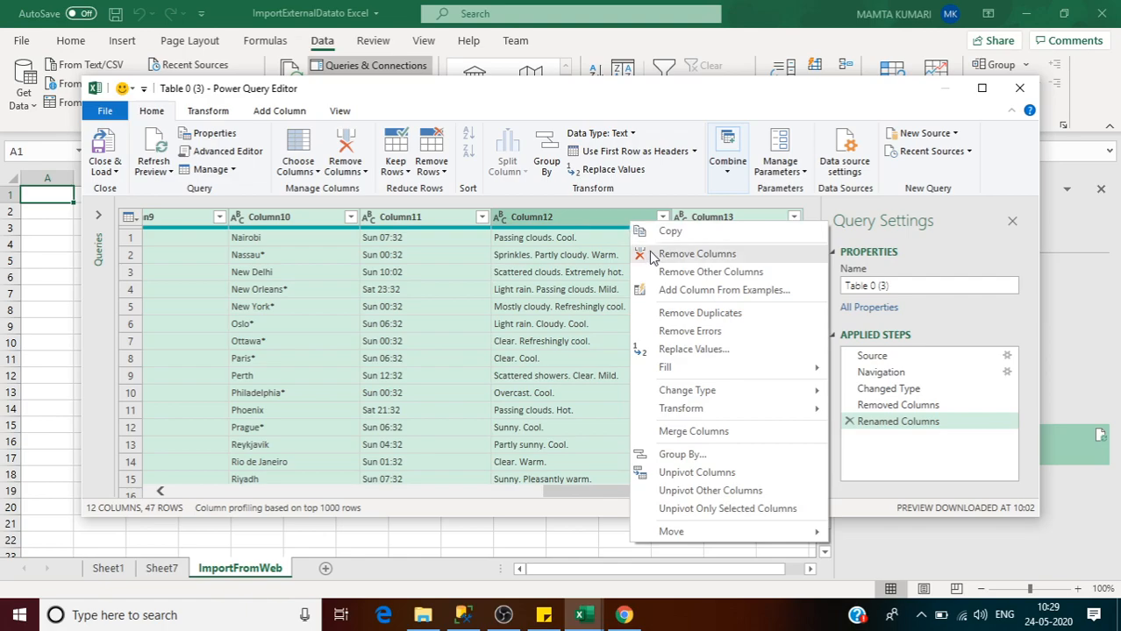
click(651, 253)
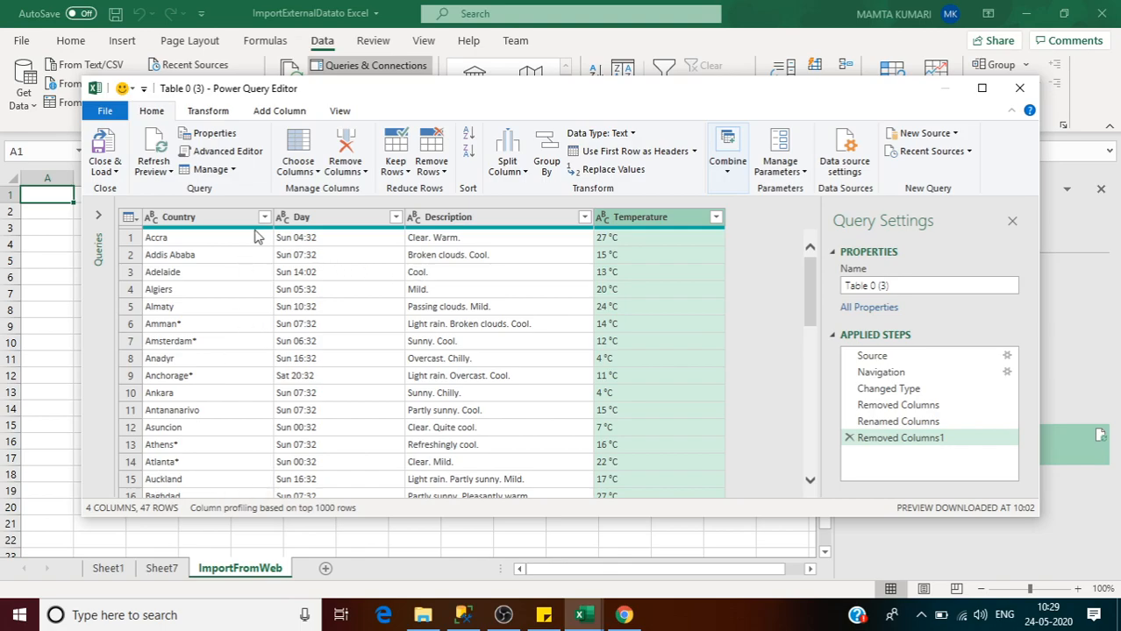
- Review the remaining rows of the weather query, then close the editor and load the result into a new worksheet
click(810, 356)
click(813, 277)
mouse_move(814, 277)
mouse_down()
mouse_move(814, 316)
mouse_move(814, 273)
mouse_up()
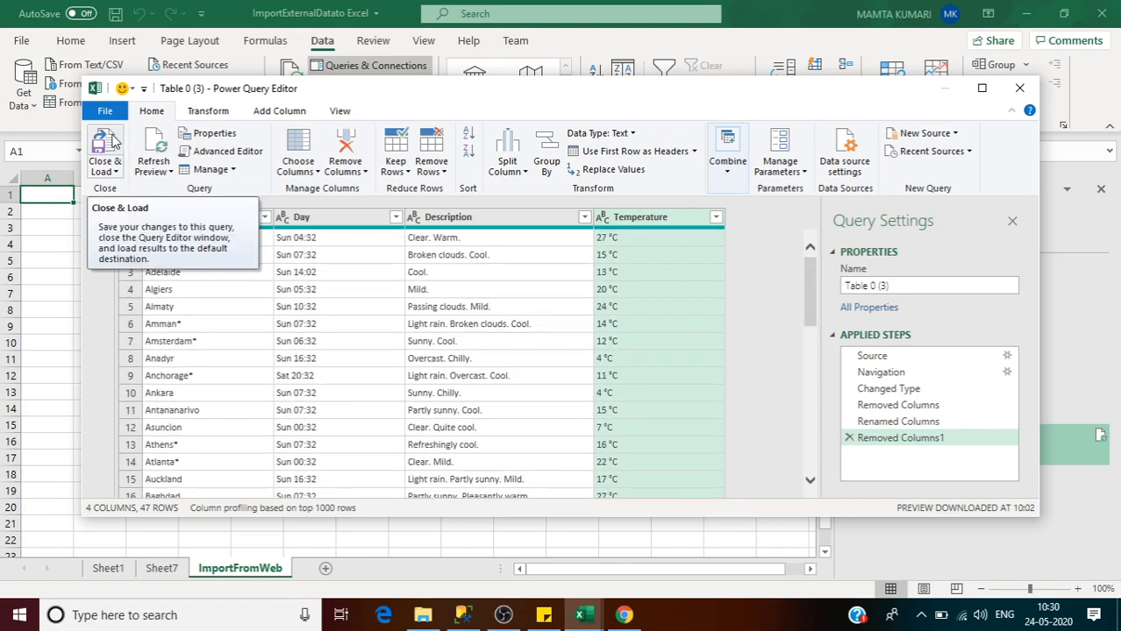
click(108, 147)
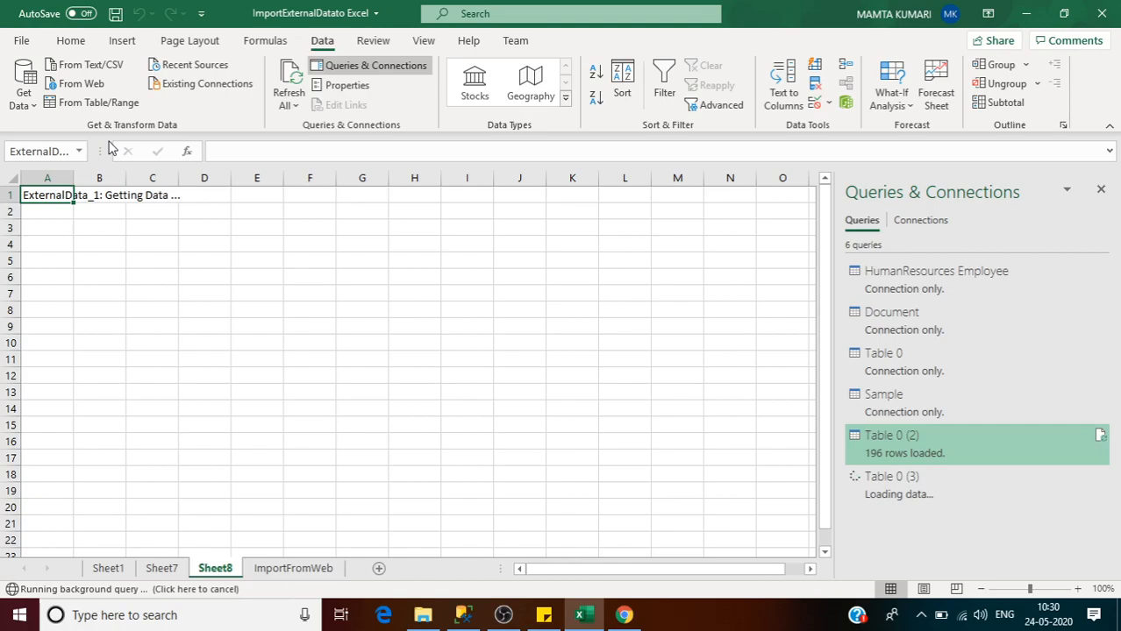
click(559, 272)
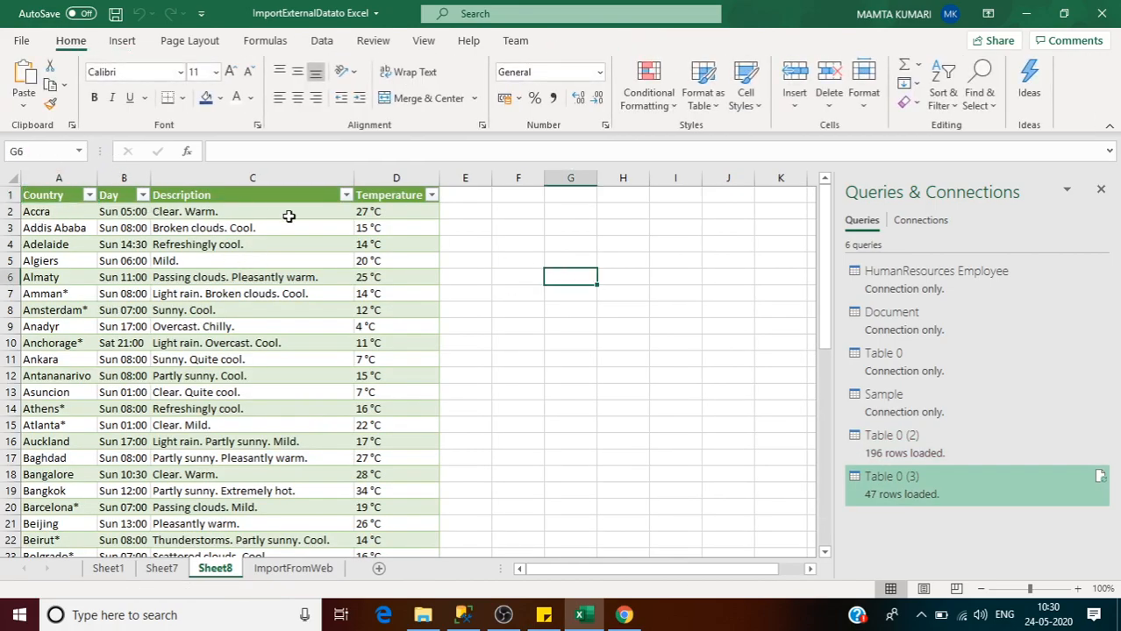
click(555, 354)
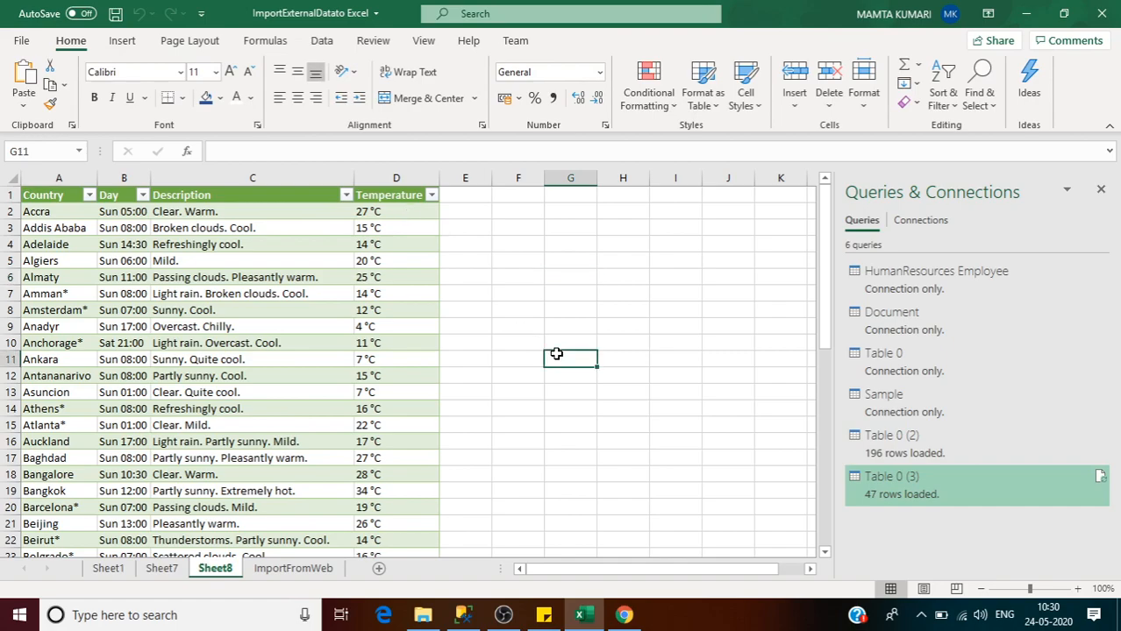